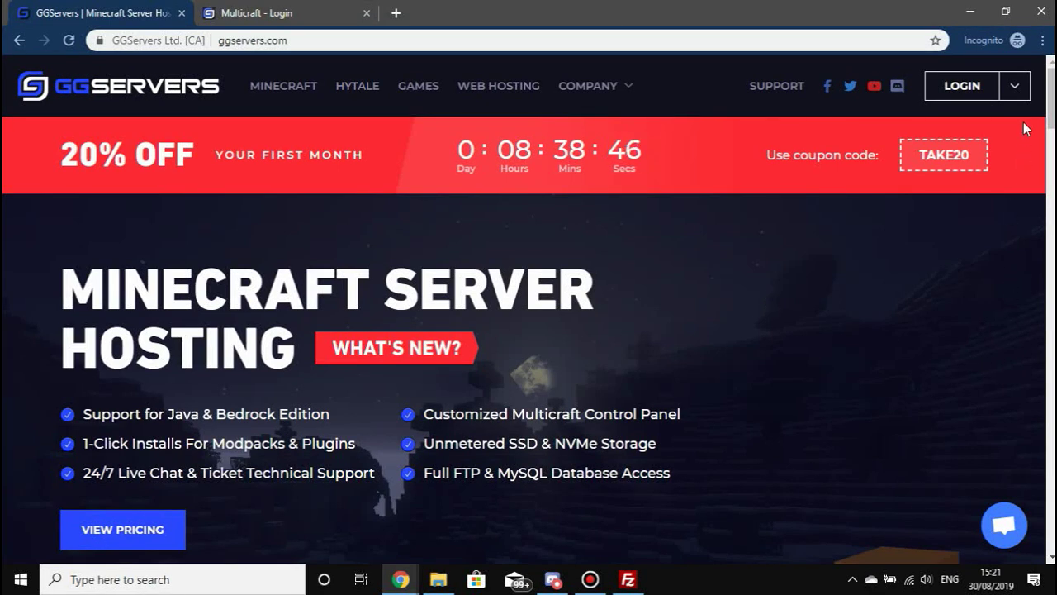
- Go to the Multicraft login page from the GGServers LOGIN menu
click(1017, 91)
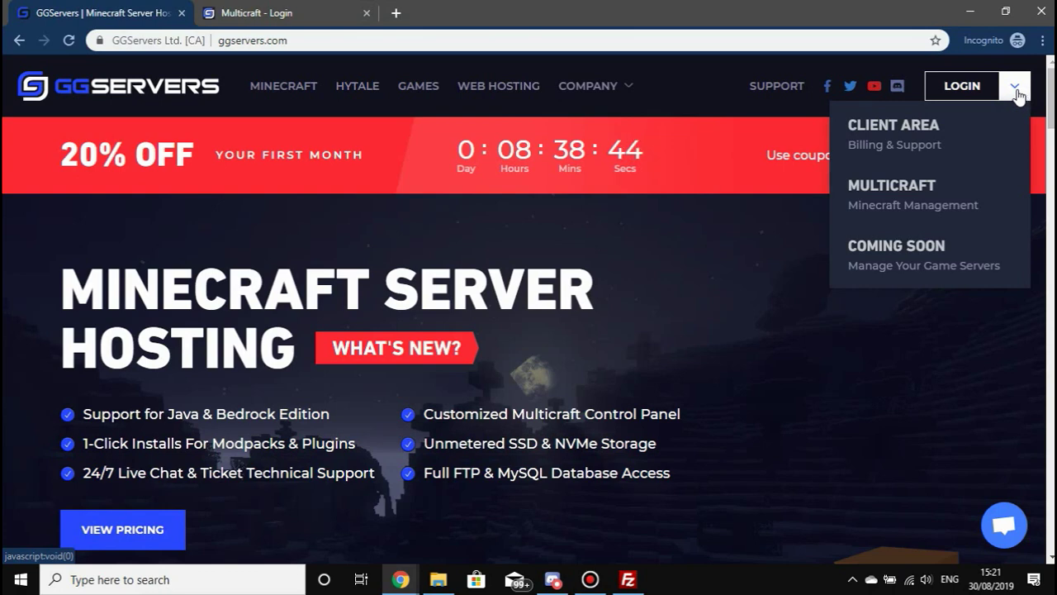
click(949, 197)
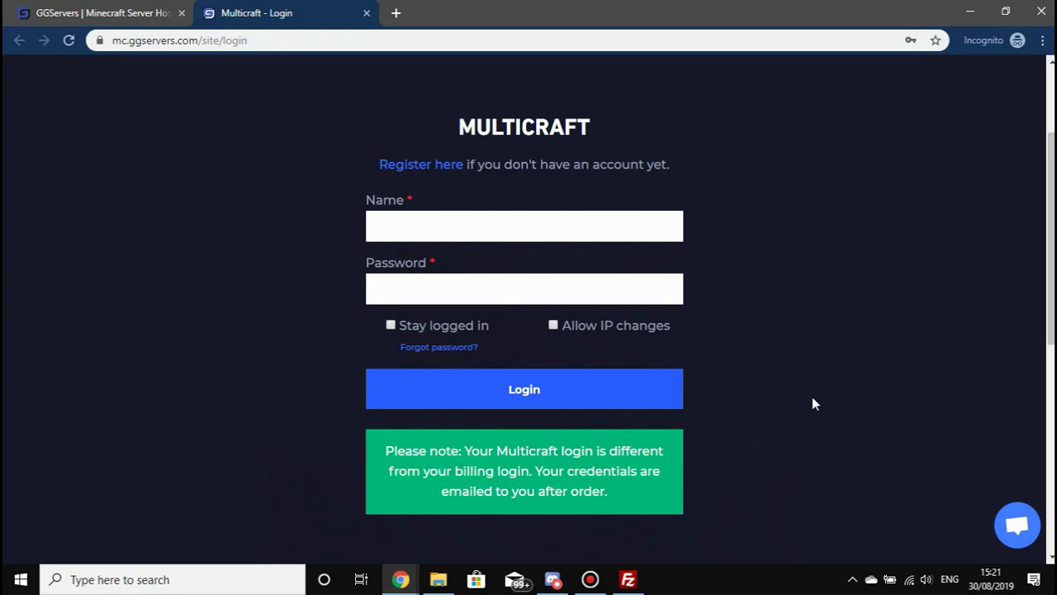
drag(531, 477, 425, 470)
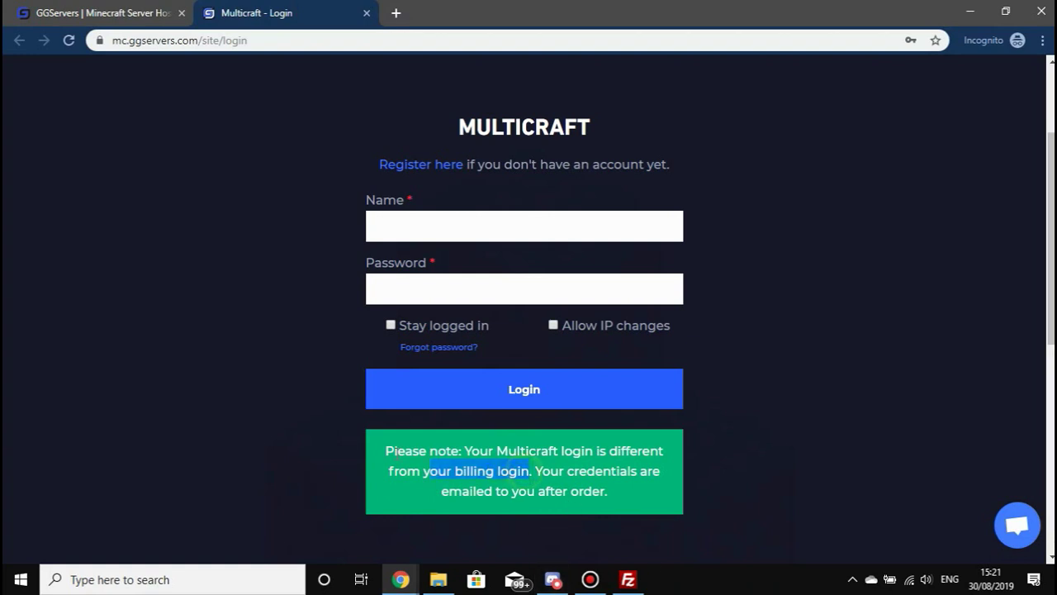
click(378, 449)
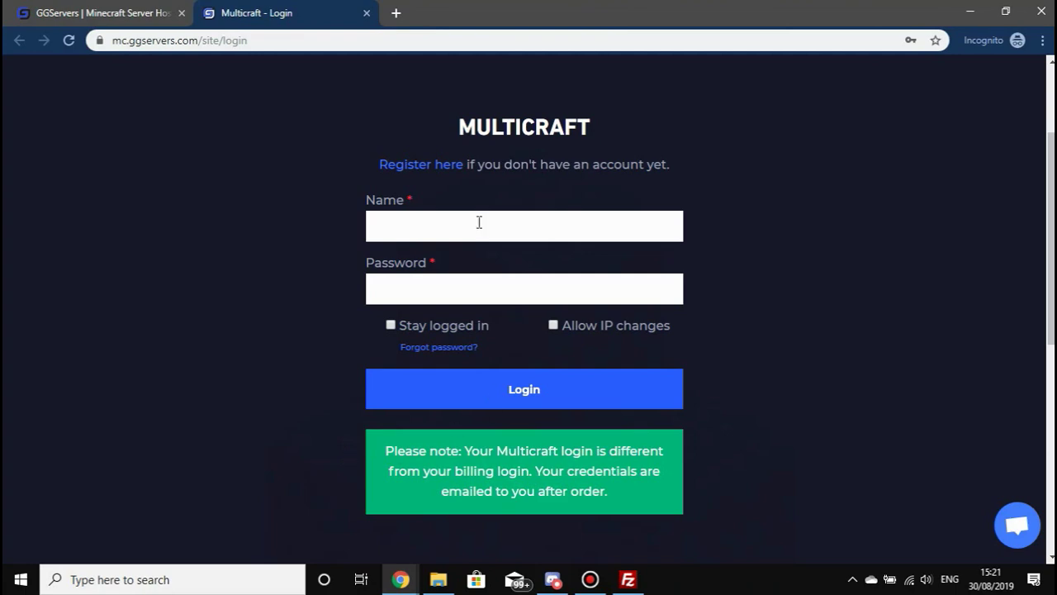
- Switch to the already signed-in Multicraft View Server window for Herobrine's Server
click(132, 7)
click(224, 8)
click(107, 11)
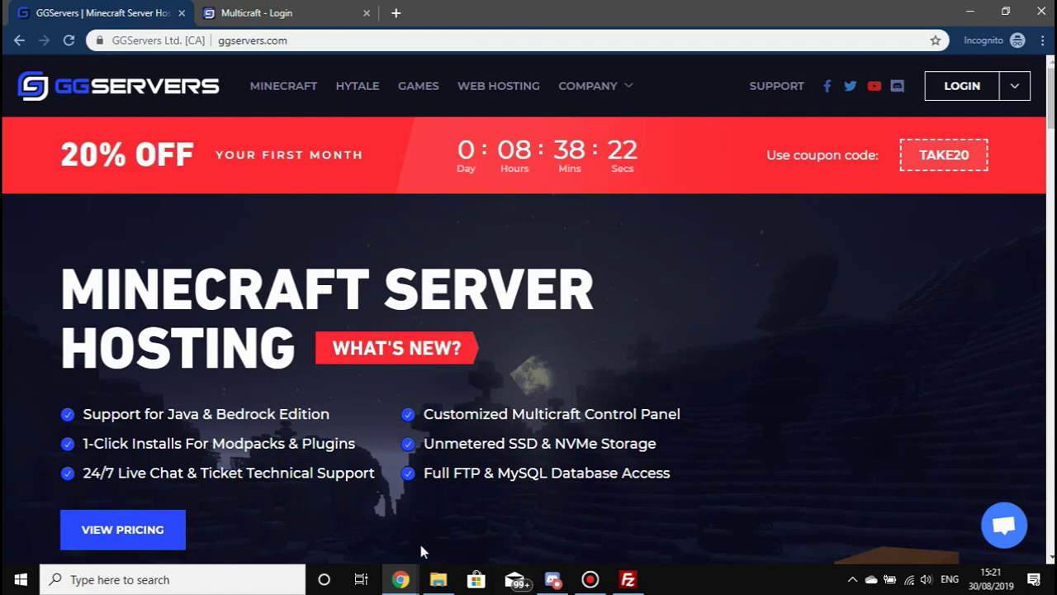
click(415, 581)
- Expand Files in the Multicraft sidebar and open Herobrine's Server Backup World page
click(526, 520)
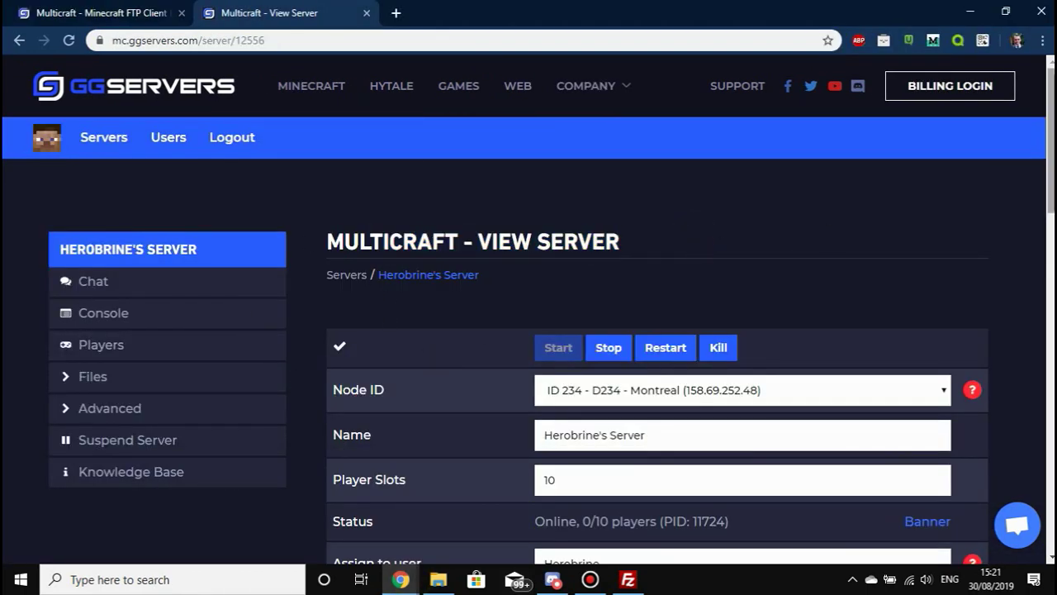
scroll(930, 204, down, 2)
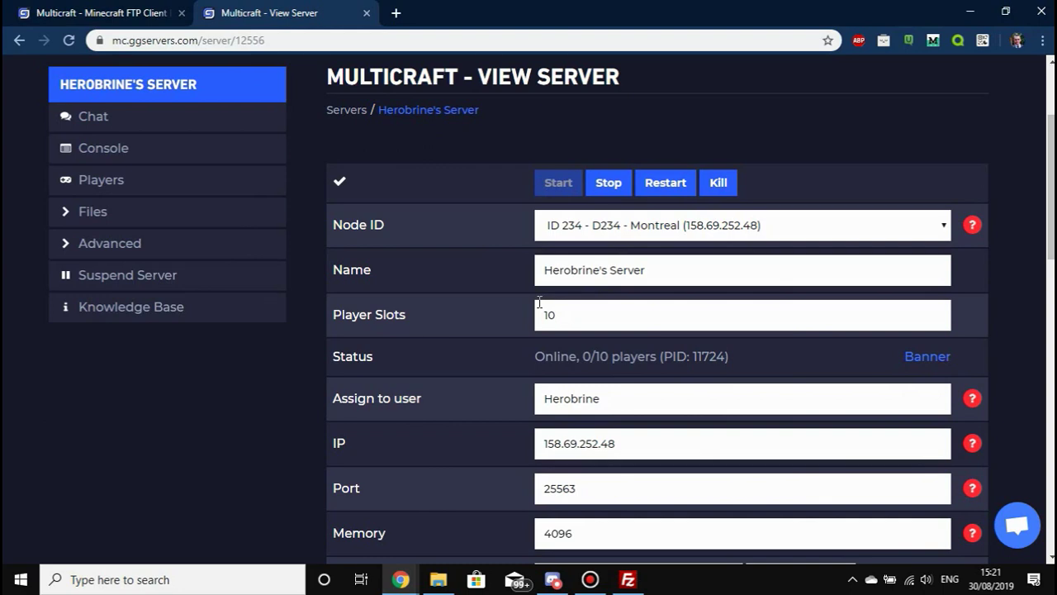
click(132, 244)
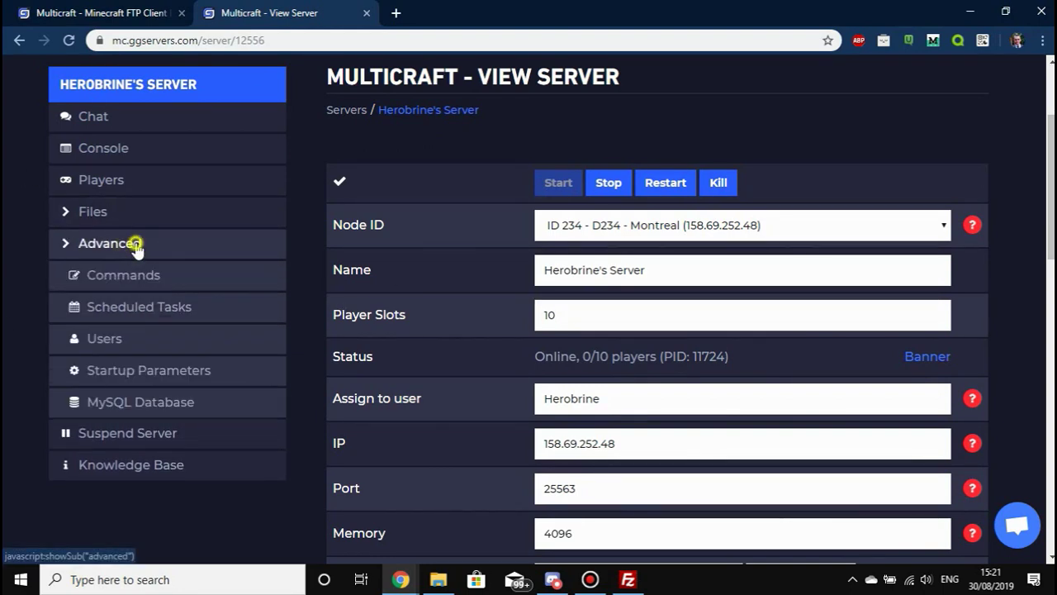
click(135, 244)
click(137, 216)
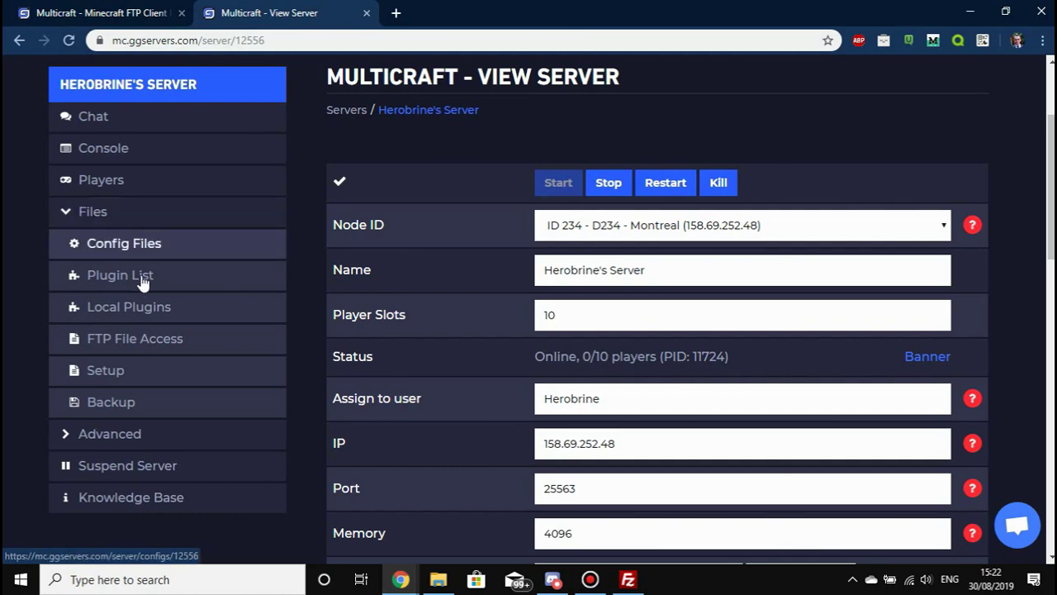
click(164, 402)
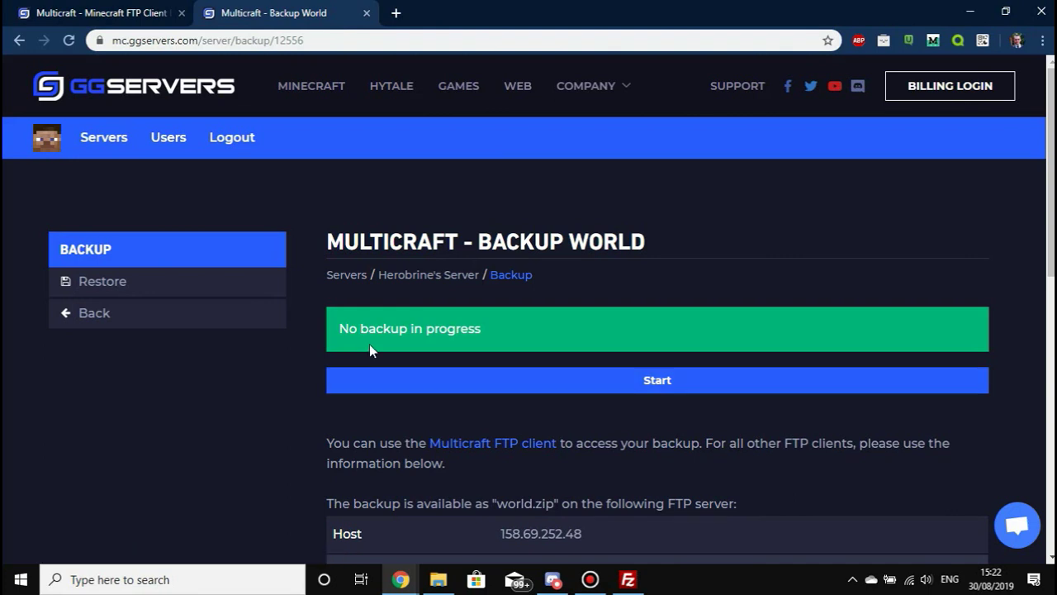
- Start a new world backup with the Start button and wait until it's ready for download
scroll(546, 324, down, 2)
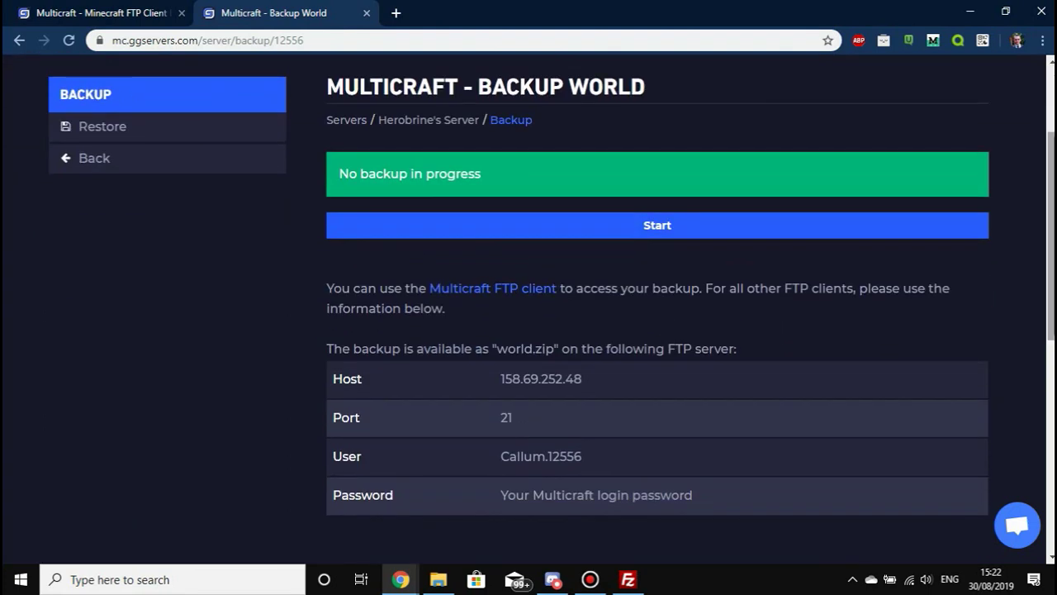
scroll(634, 189, up, 1)
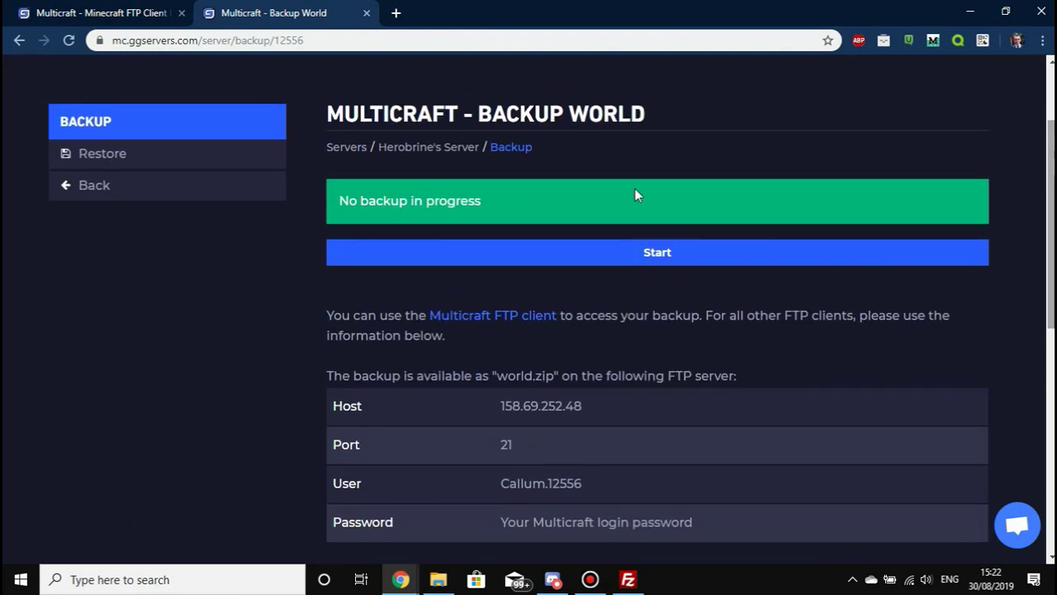
drag(707, 321, 734, 335)
click(733, 332)
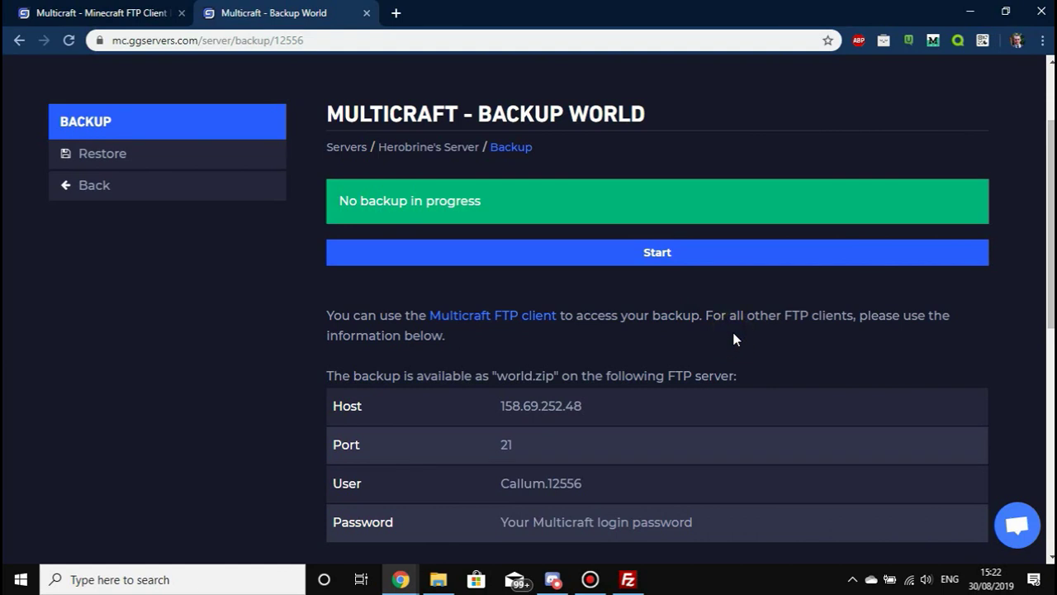
click(668, 259)
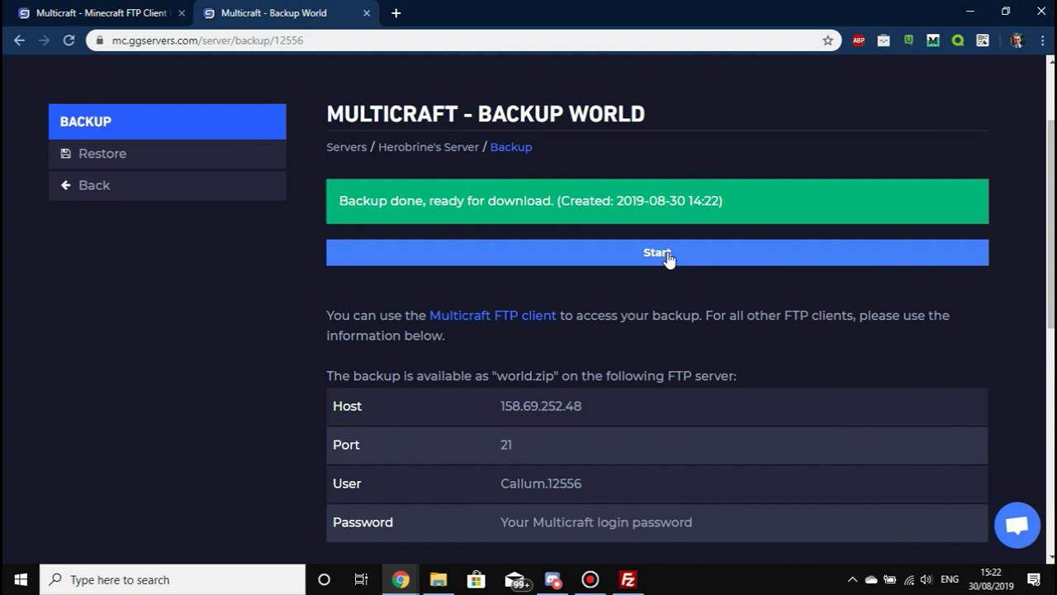
click(628, 579)
- Open and reload the server's '/' root directory in FileZilla's remote pane
click(624, 355)
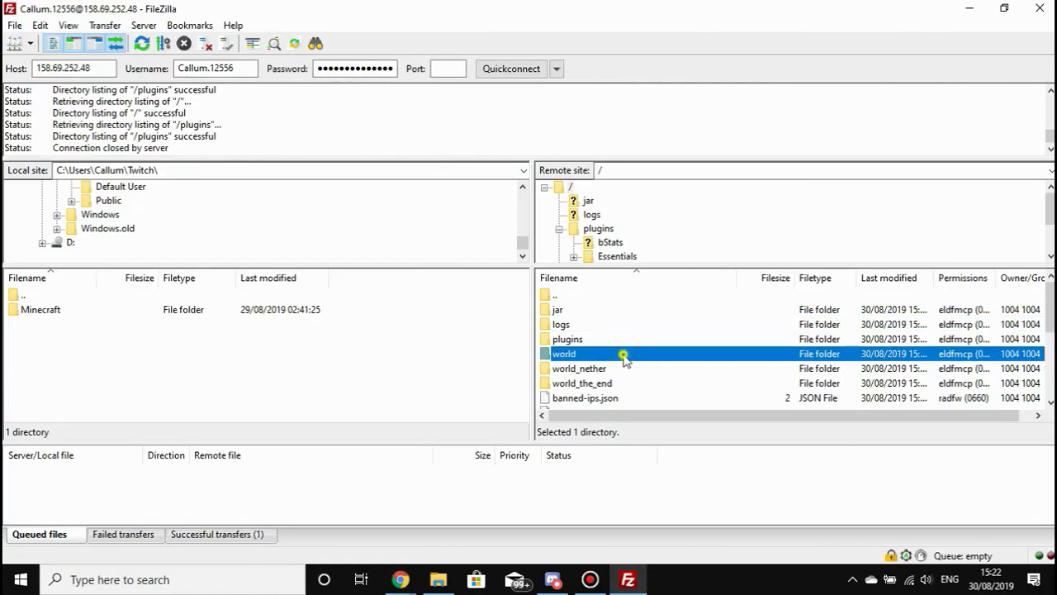
scroll(693, 378, down, 4)
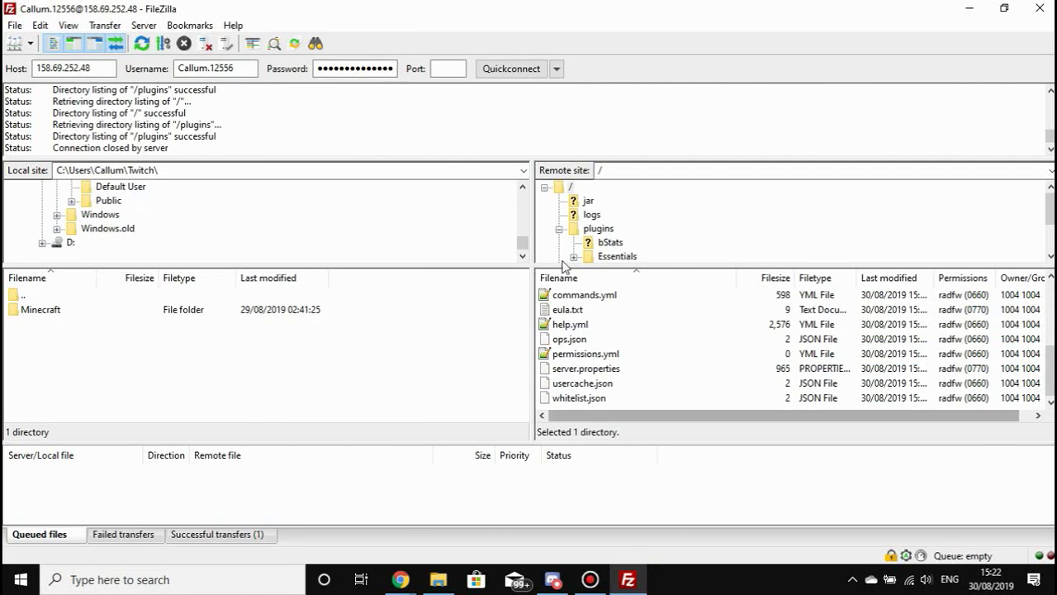
scroll(582, 323, up, 4)
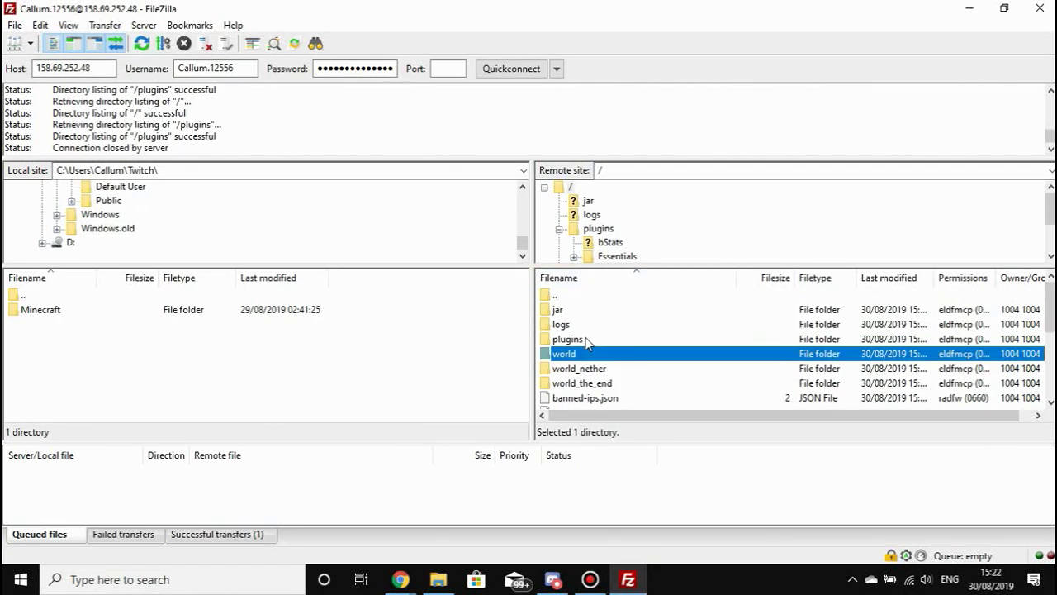
double_click(574, 188)
double_click(573, 188)
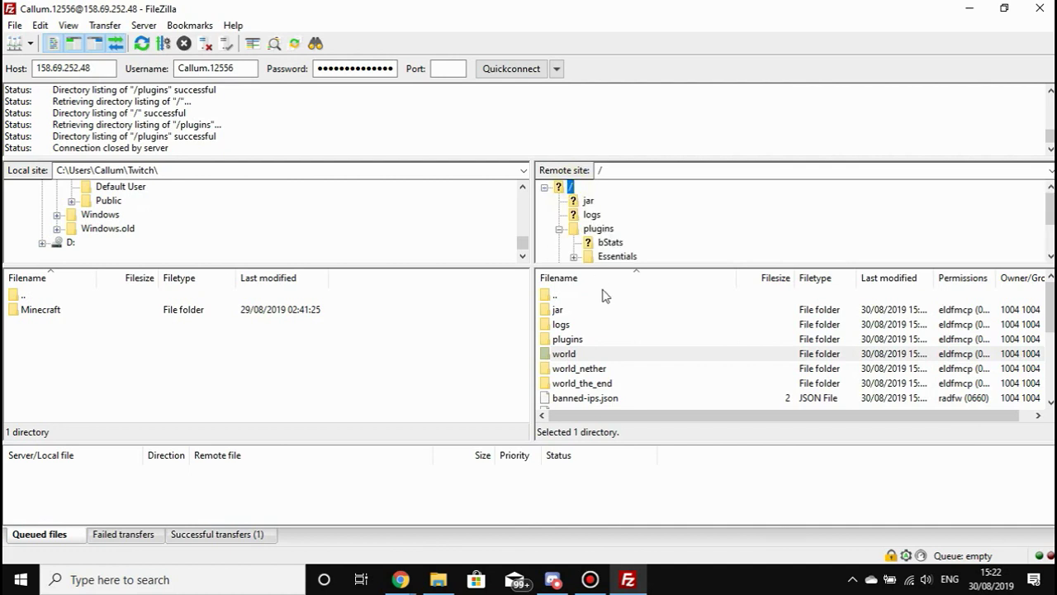
- Select all 17 remote root items, from whitelist.json up to the top of the list
click(630, 325)
click(638, 369)
scroll(636, 368, down, 5)
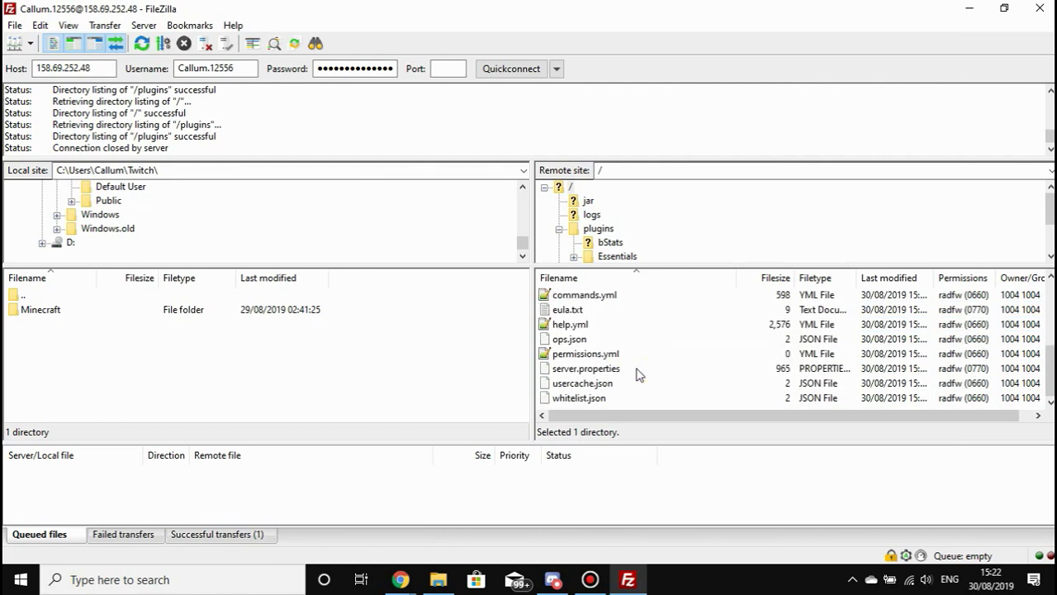
click(577, 398)
drag(578, 398, 574, 315)
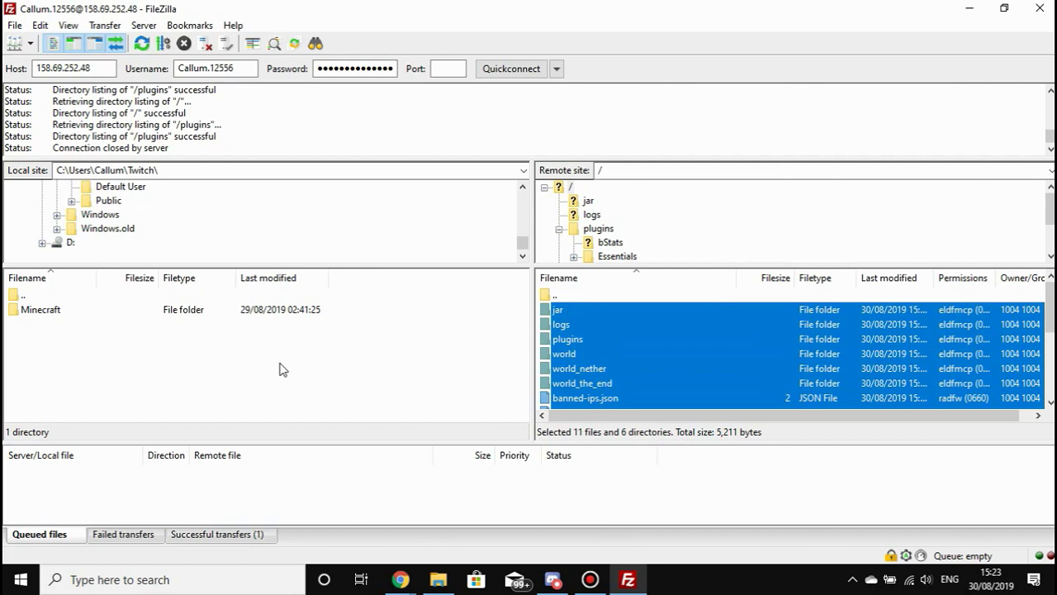
click(573, 327)
- Return to the Multicraft Backup World page showing the backup-done status
click(571, 312)
mouse_move(400, 579)
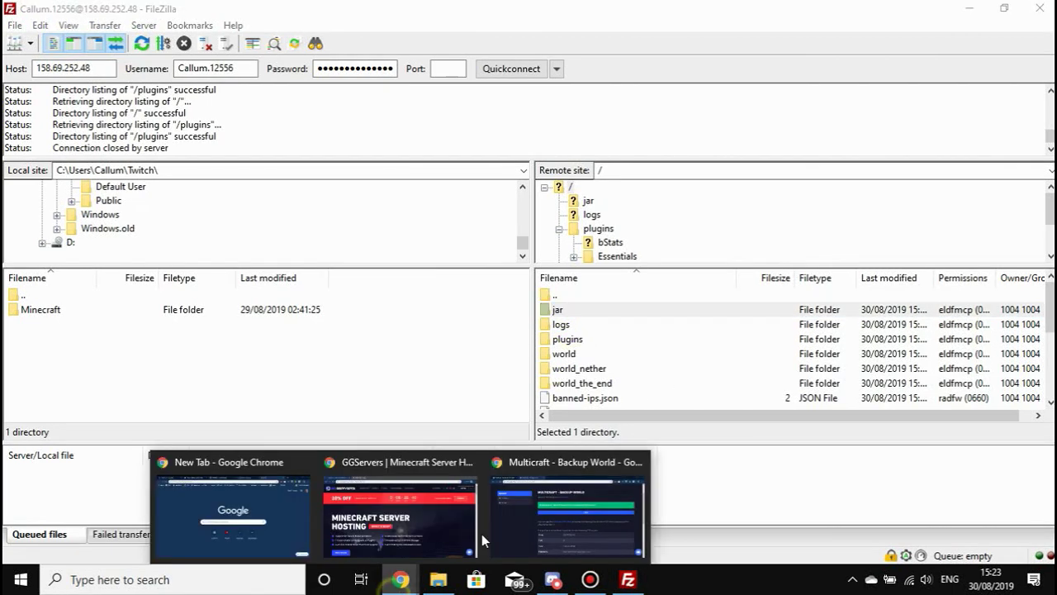
click(551, 517)
drag(365, 199, 856, 217)
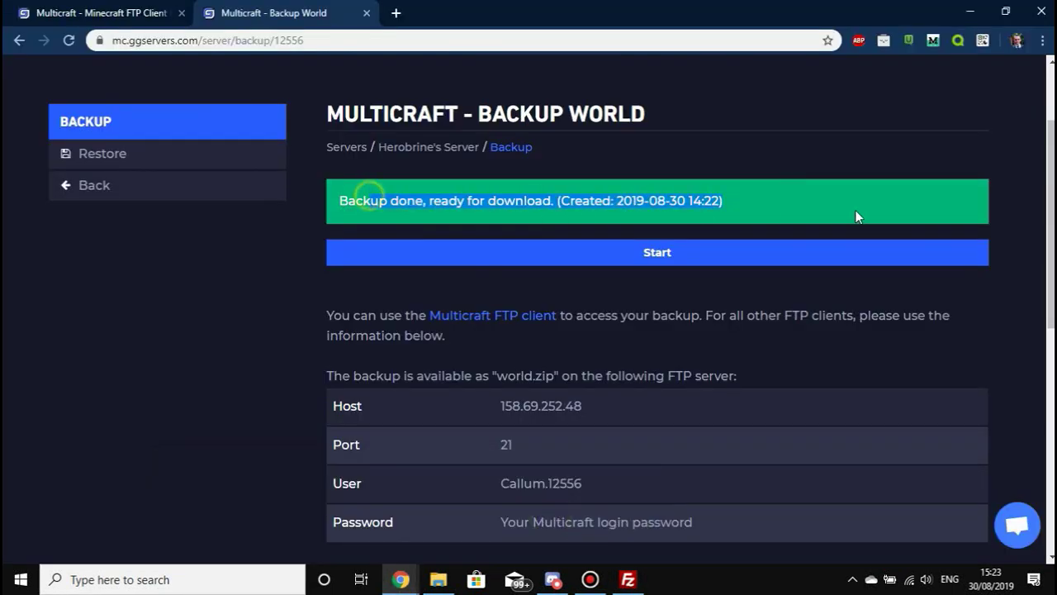
click(856, 208)
drag(345, 116, 695, 119)
click(695, 120)
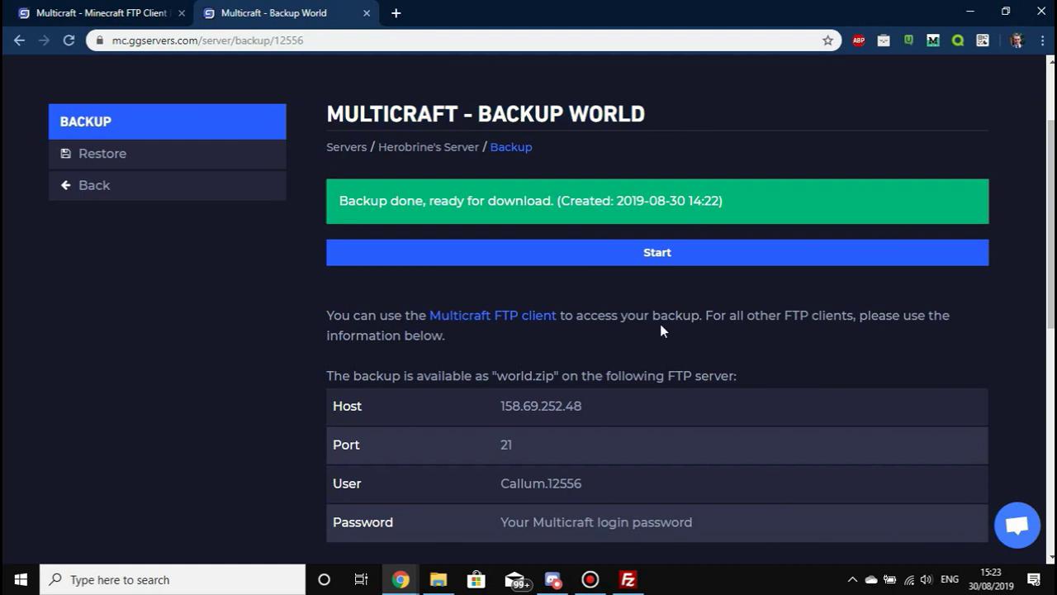
- Check the FTP host address given for downloading world.zip
drag(350, 376, 631, 398)
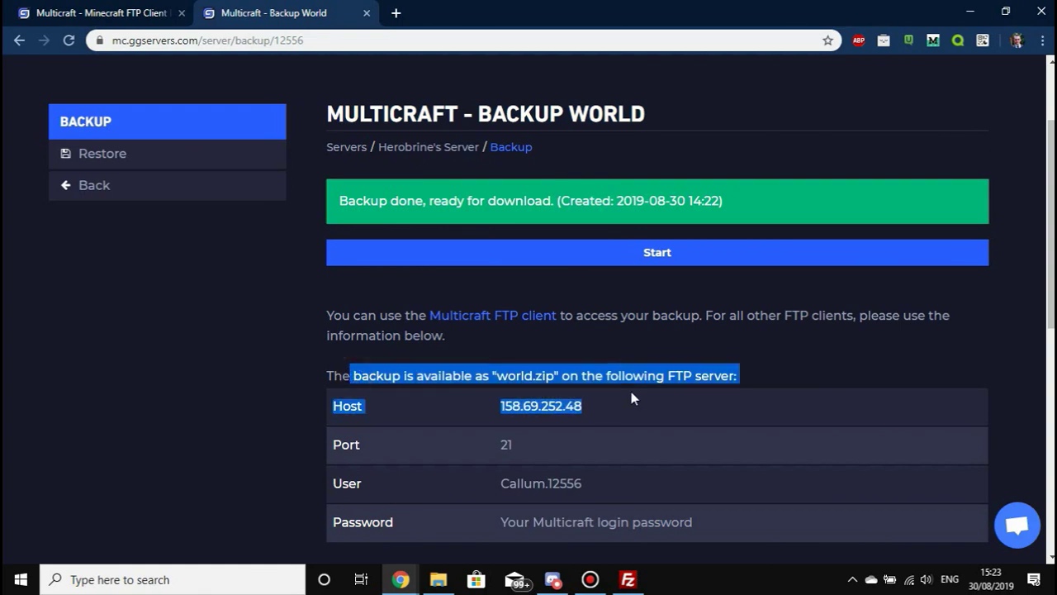
click(519, 374)
drag(555, 387, 773, 392)
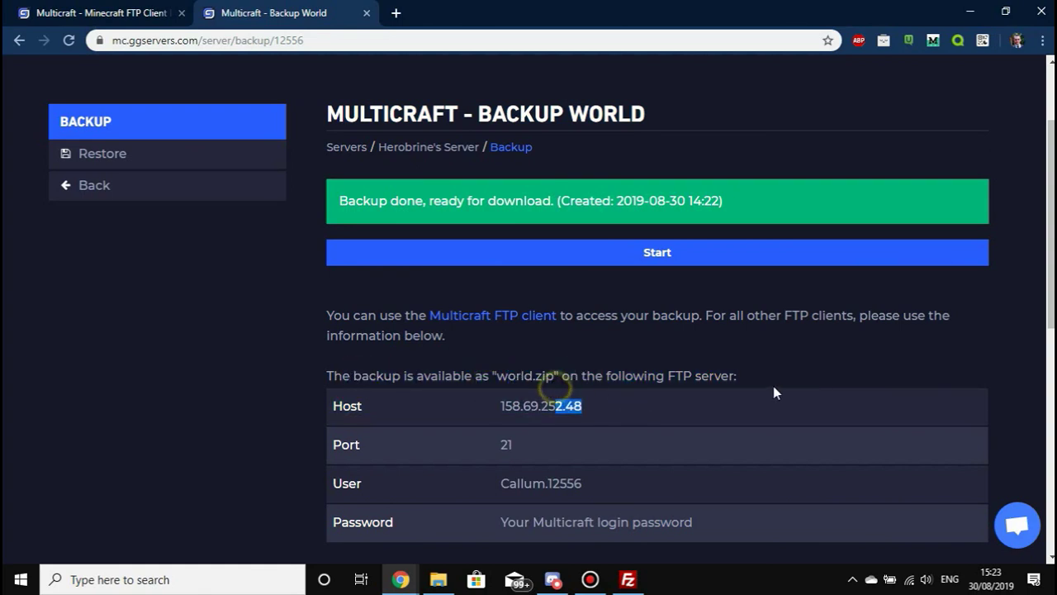
click(784, 389)
- Refresh FileZilla's remote listing and select the new world.zip backup file
key(alt+Tab)
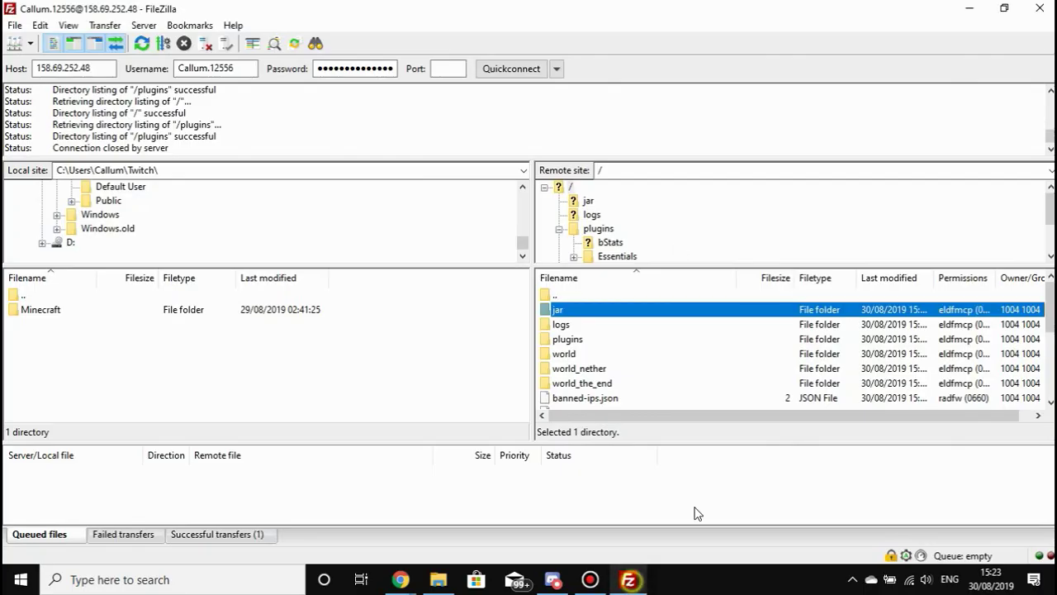
scroll(661, 355, down, 4)
right_click(601, 406)
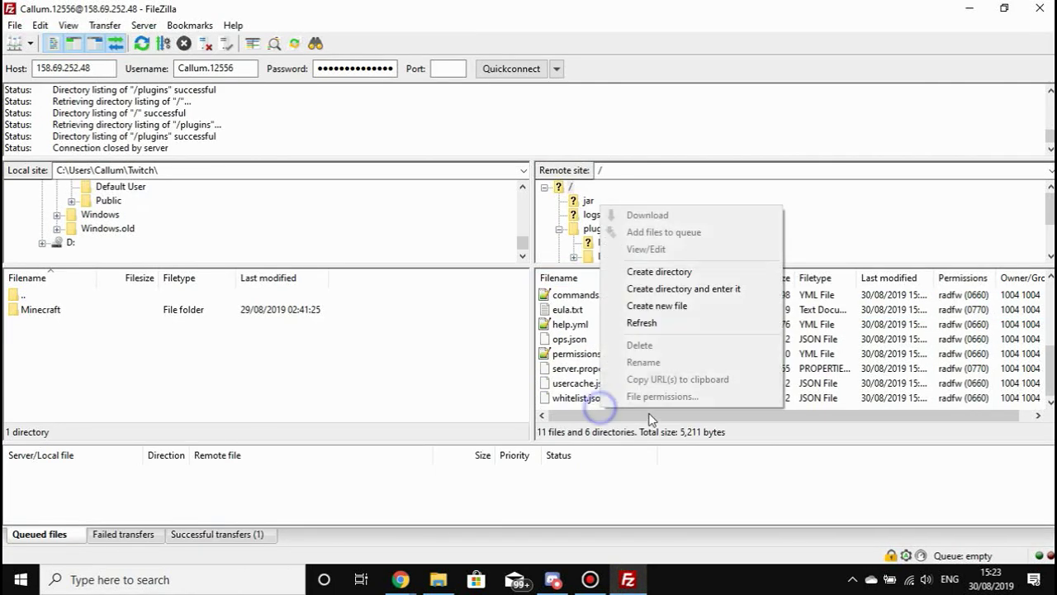
click(642, 322)
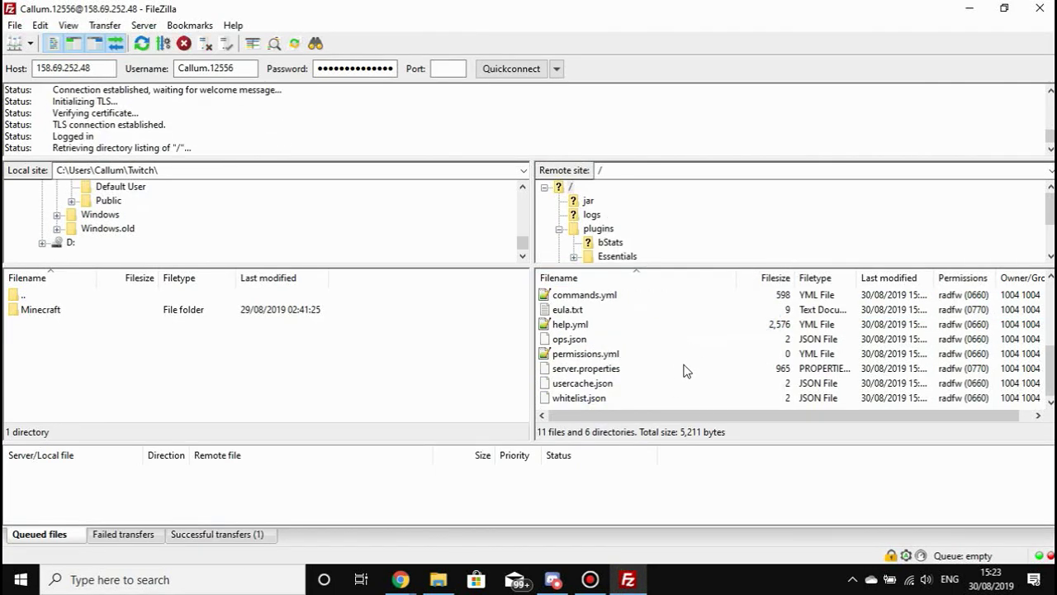
scroll(641, 373, down, 4)
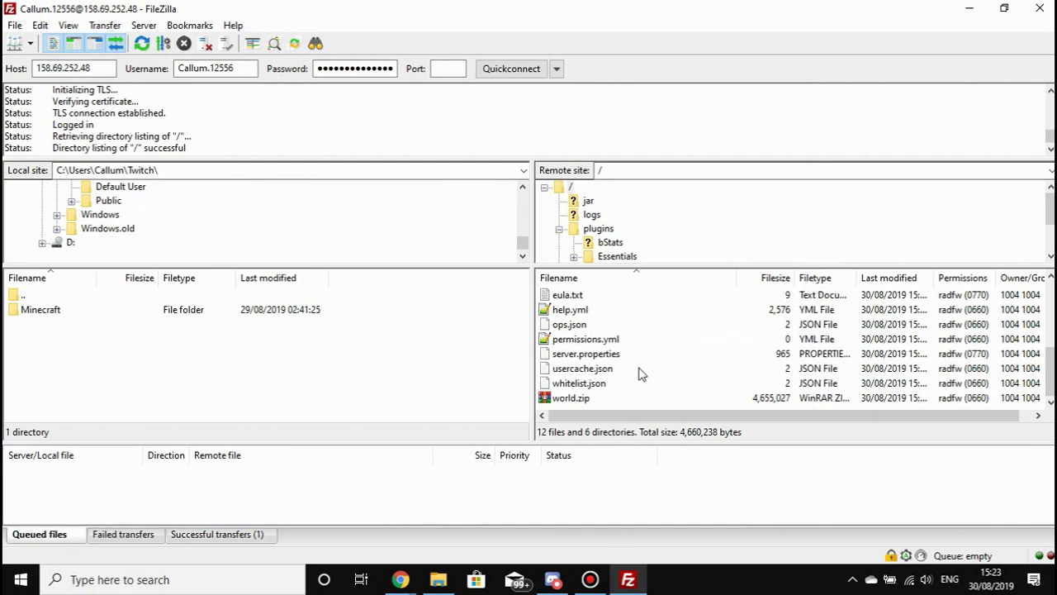
click(594, 396)
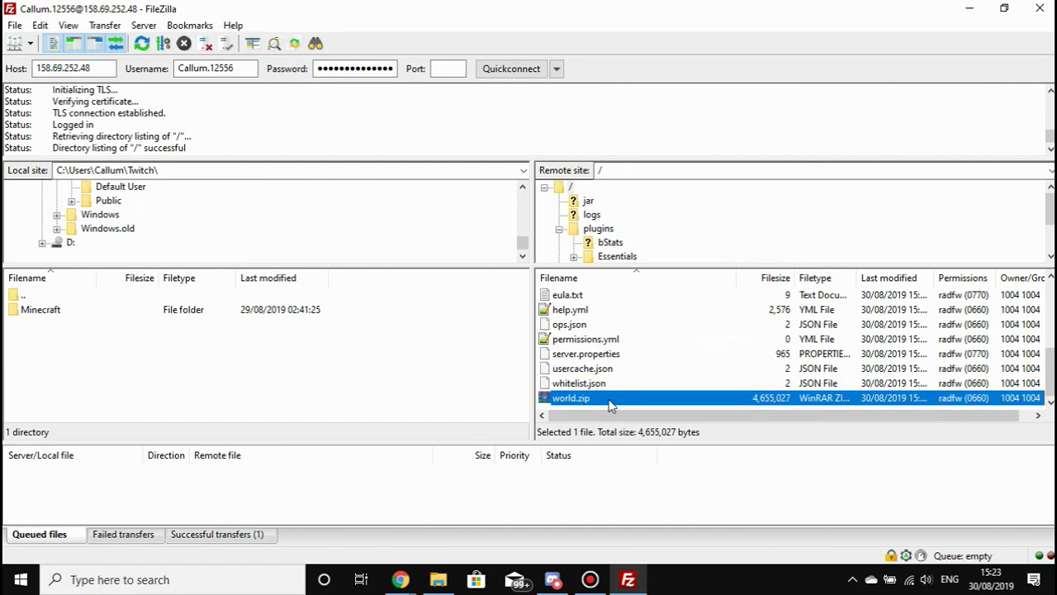
- Back in Multicraft, go to Restore in the sidebar to list the world.zip archive
mouse_move(401, 579)
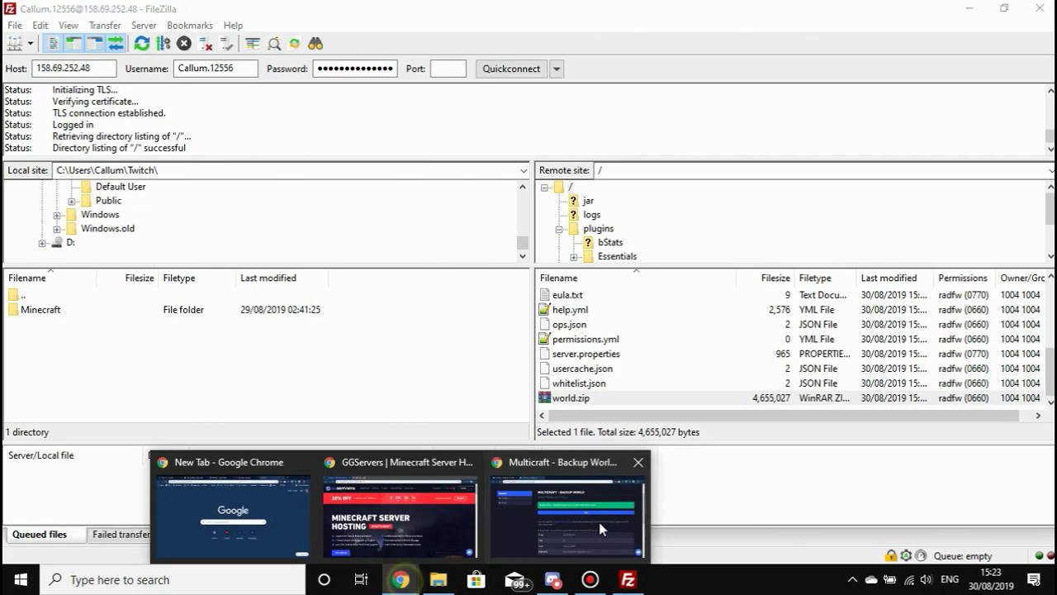
click(601, 522)
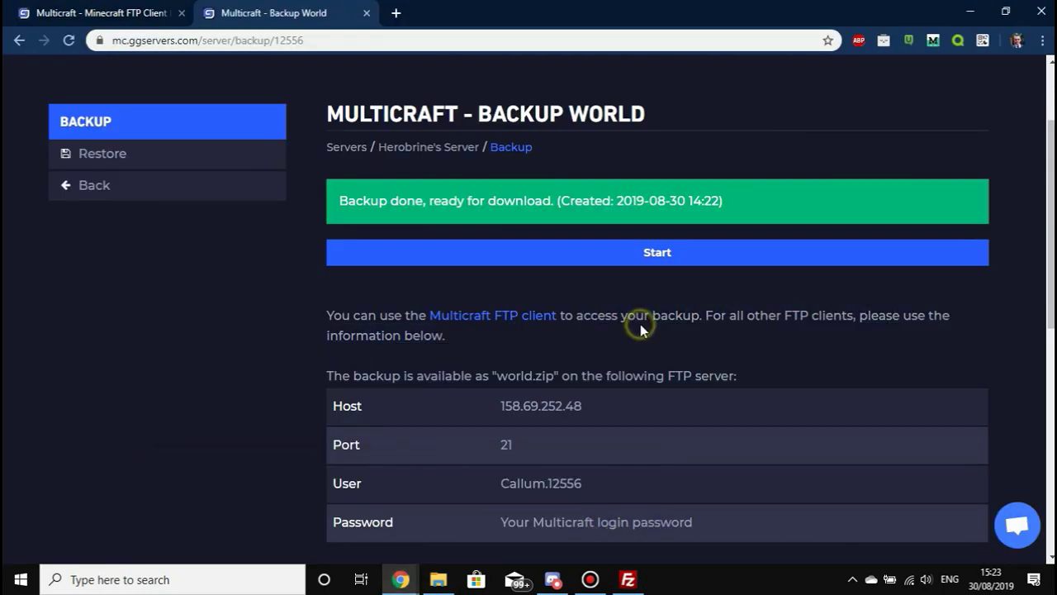
scroll(712, 472, down, 1)
scroll(712, 473, up, 2)
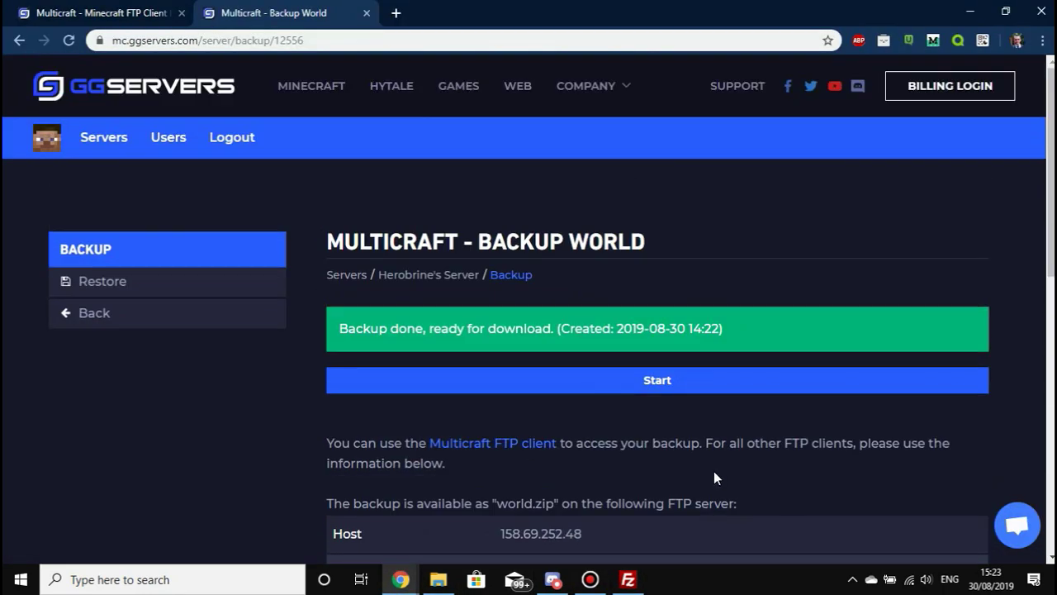
scroll(714, 473, down, 2)
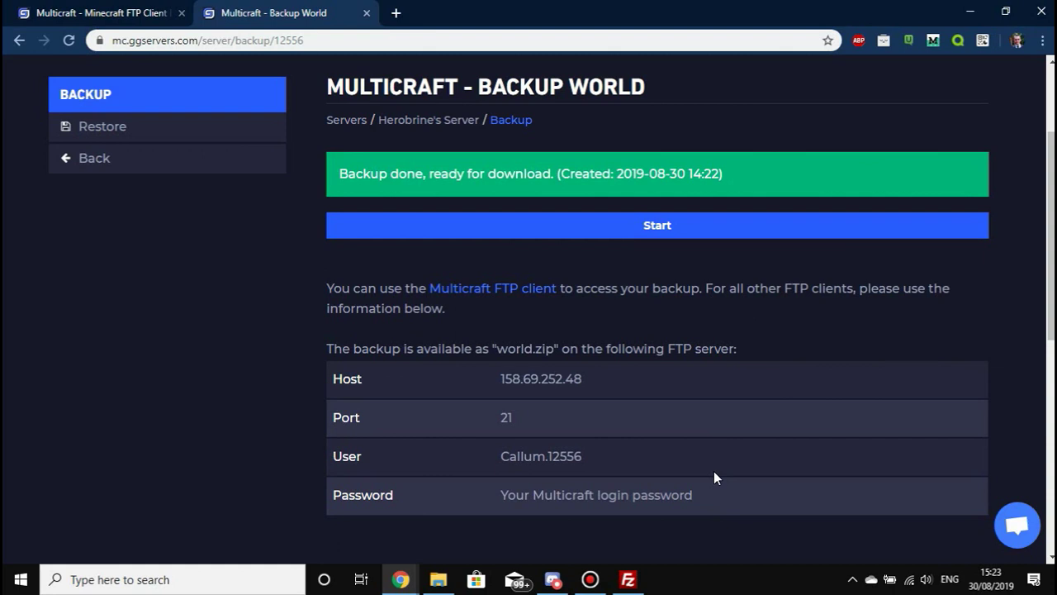
click(162, 126)
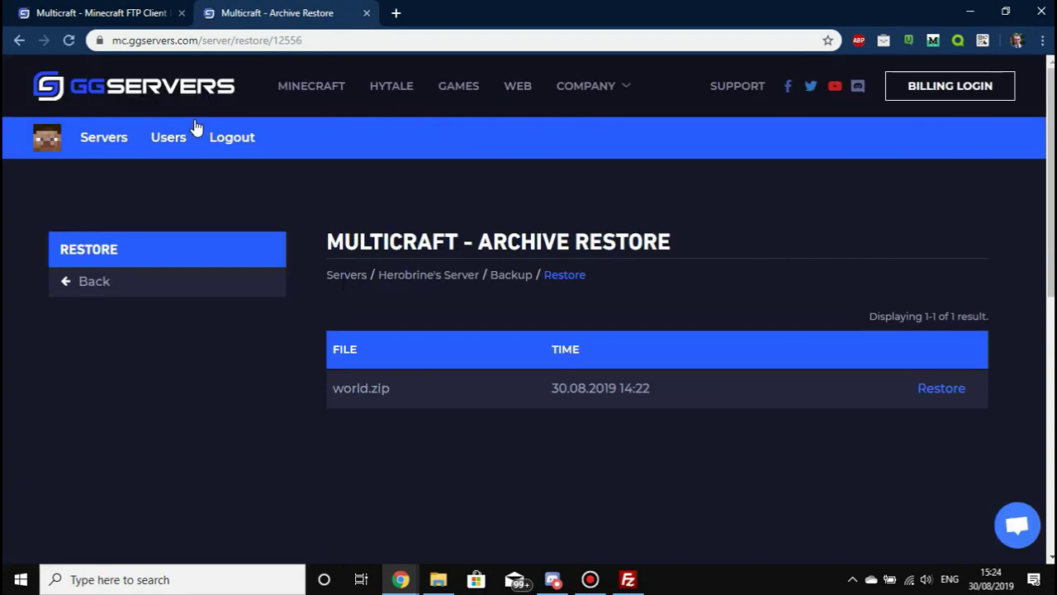
- Request a restore of world.zip dated 30.08.2019 14:22, bringing up the overwrite warning
click(405, 393)
click(404, 393)
drag(542, 389, 701, 387)
click(700, 388)
click(941, 388)
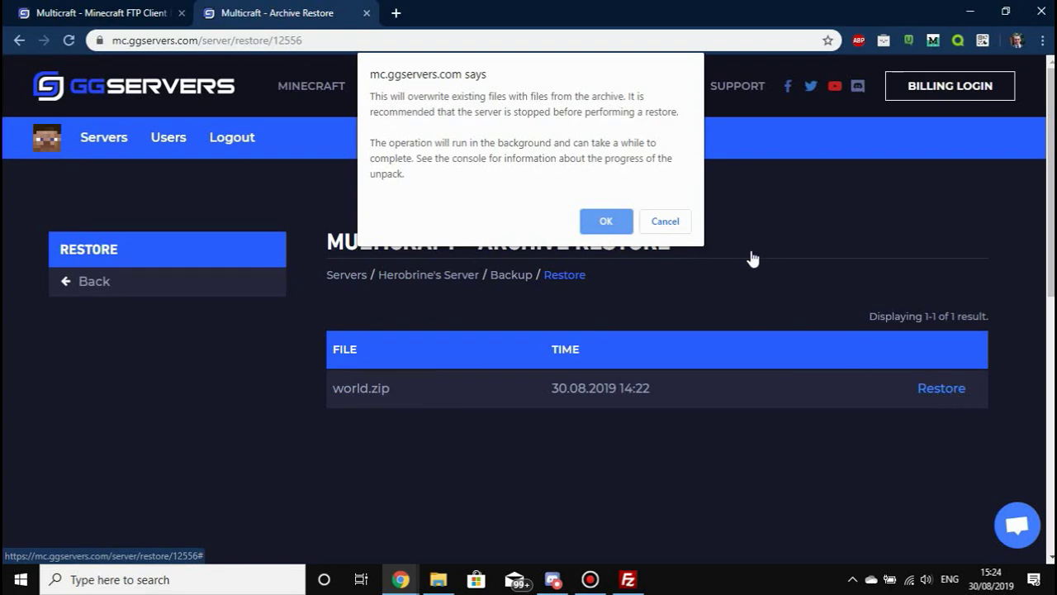
- Cancel the restore warning, check the world folder in FileZilla, and return to Archive Restore
click(677, 221)
click(628, 579)
scroll(660, 347, up, 4)
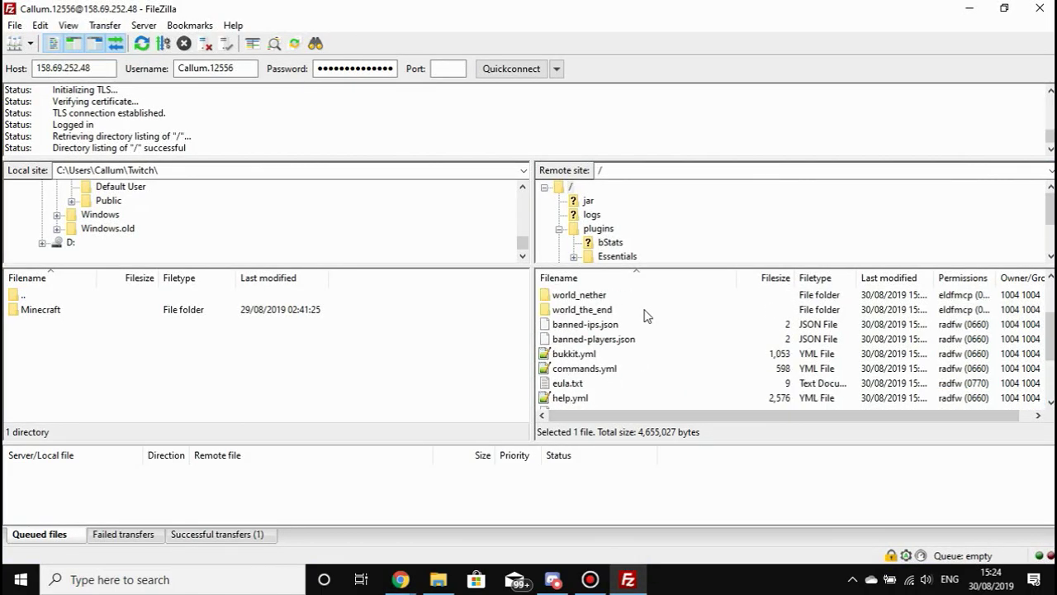
click(597, 369)
click(592, 354)
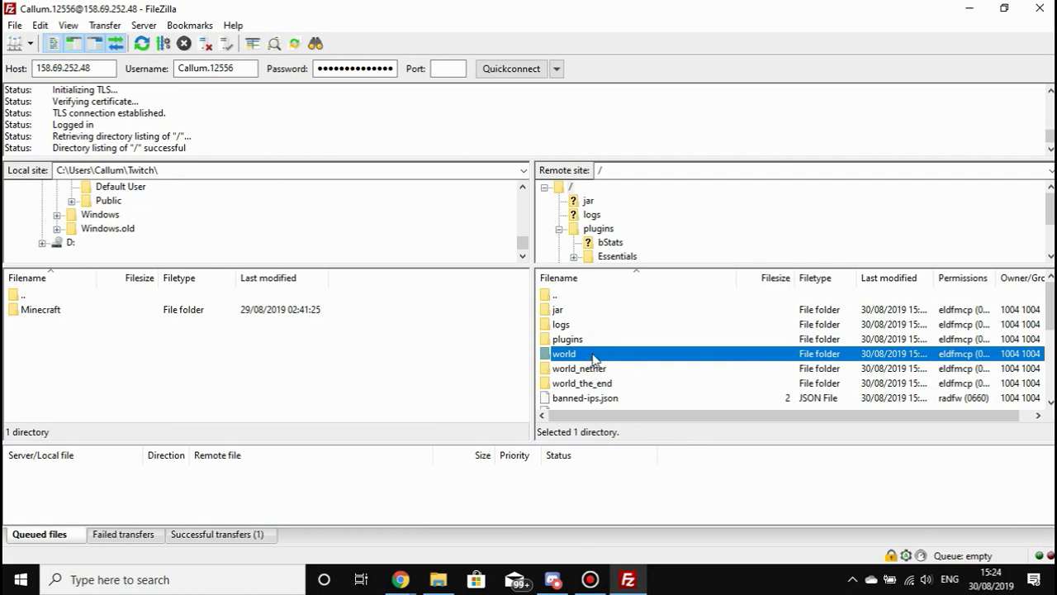
mouse_move(401, 578)
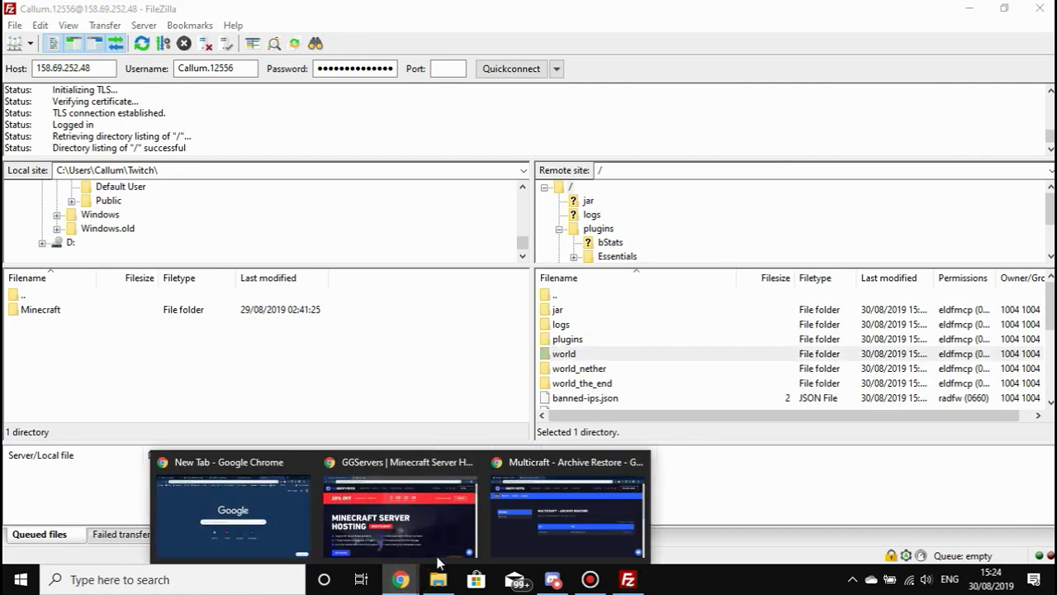
click(516, 520)
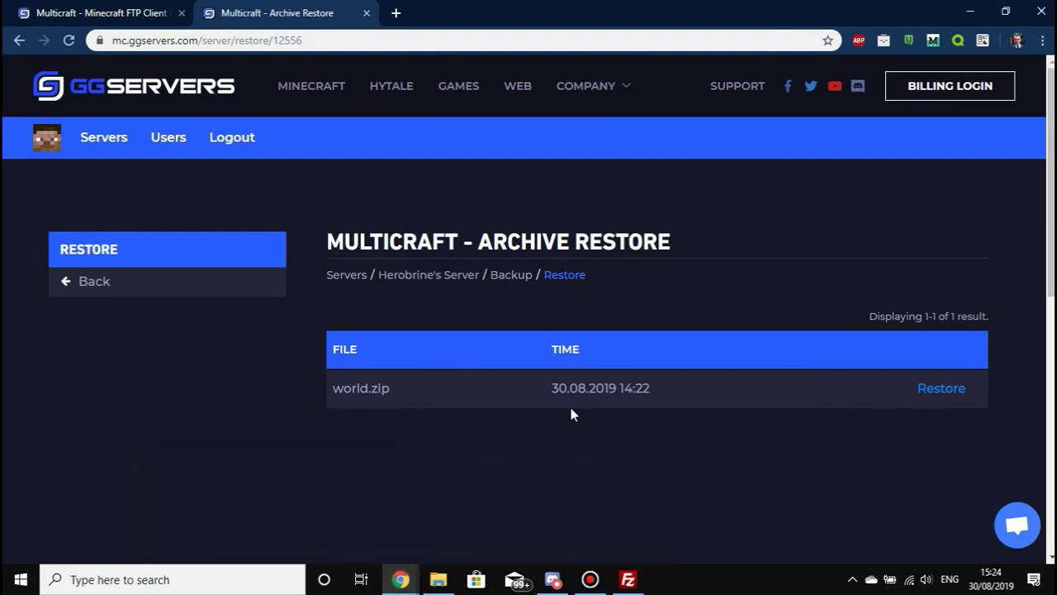
- Review the world.zip backup date and details on the Archive Restore page
triple_click(669, 387)
click(669, 386)
drag(699, 394, 559, 394)
click(771, 397)
drag(769, 394, 273, 377)
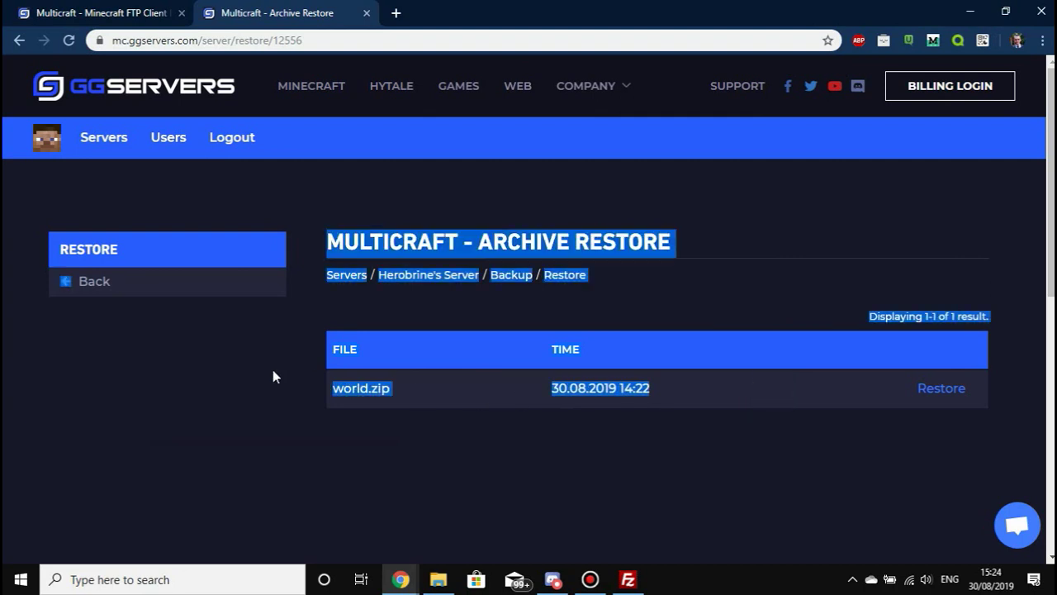
click(361, 386)
- Request the world.zip restore again, then cancel the overwrite warning
click(663, 390)
click(943, 399)
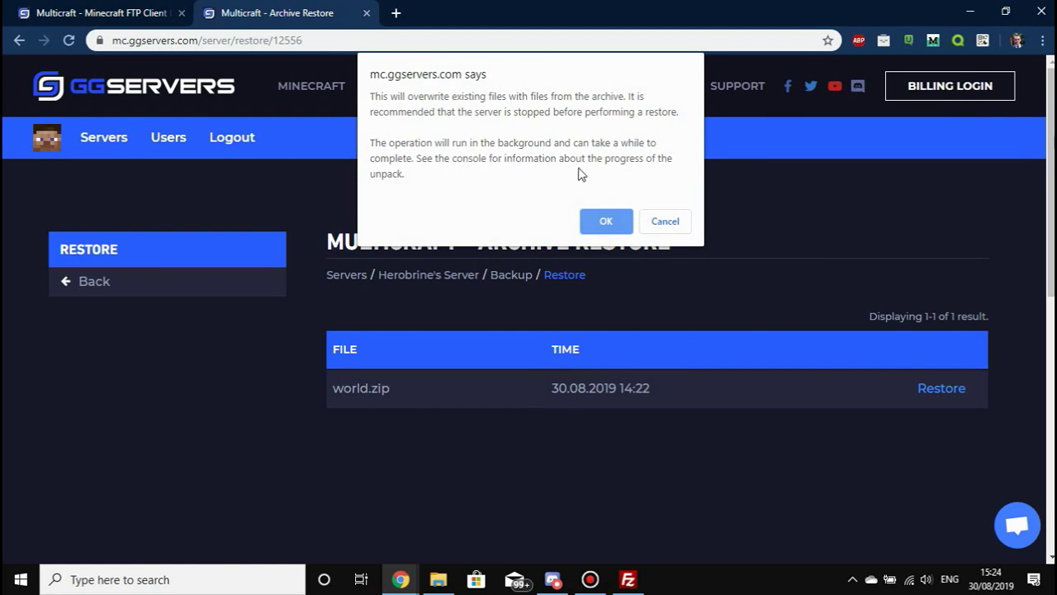
click(665, 221)
- Cancel the restore warning and move between the FTP Client and Archive Restore tabs
click(108, 10)
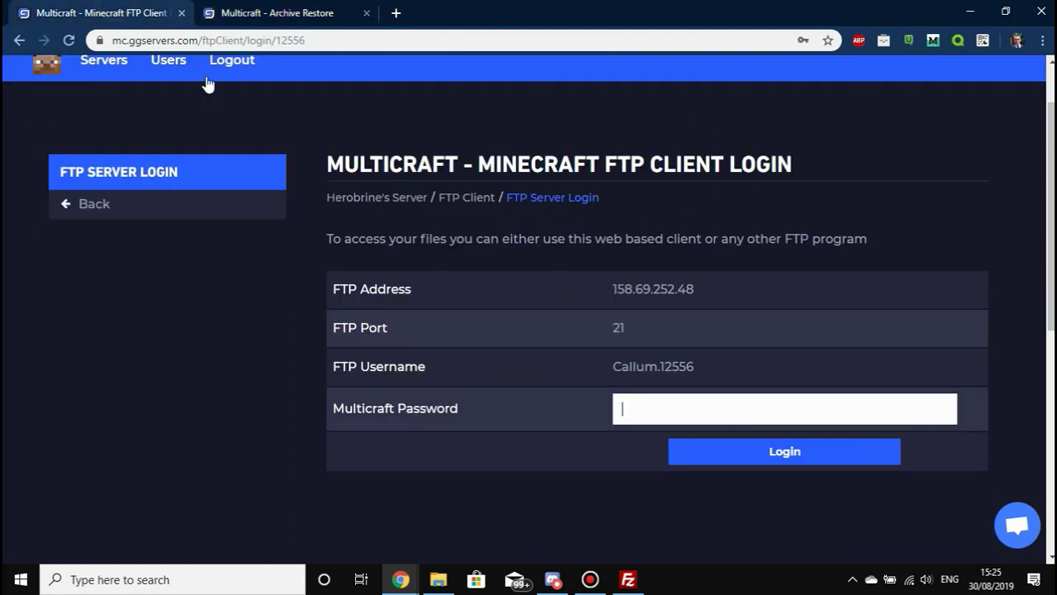
click(149, 213)
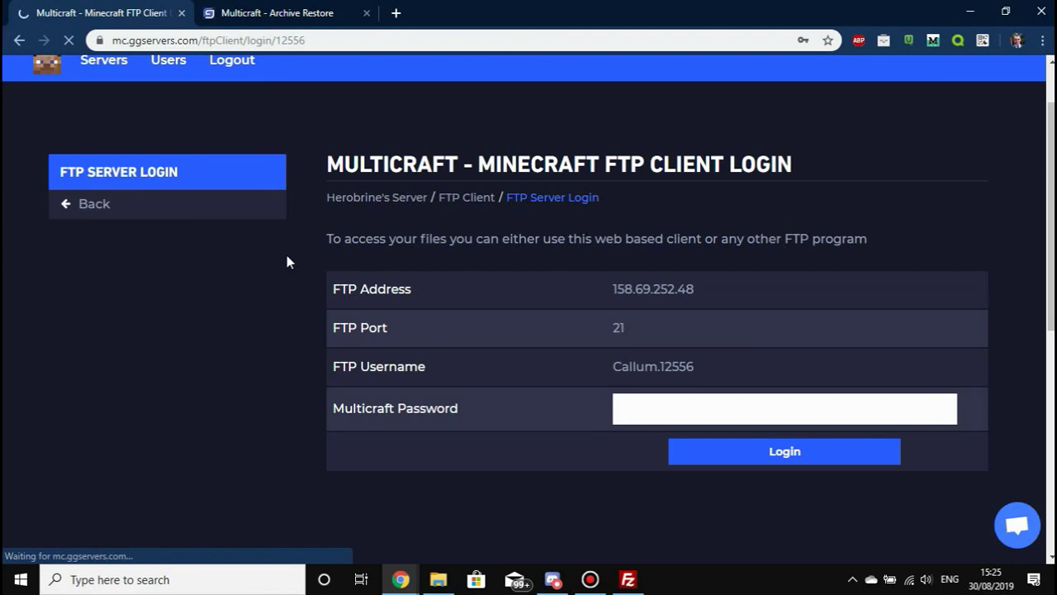
click(268, 10)
click(83, 10)
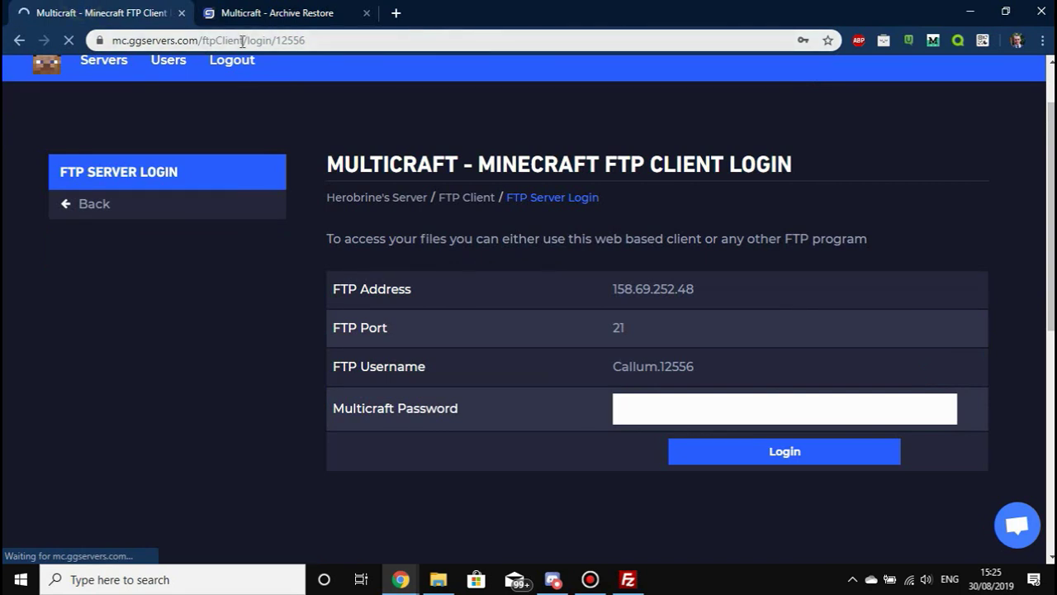
- Edit the FTP Client page address, replacing ftpClient/login with server/log/
click(242, 41)
click(330, 156)
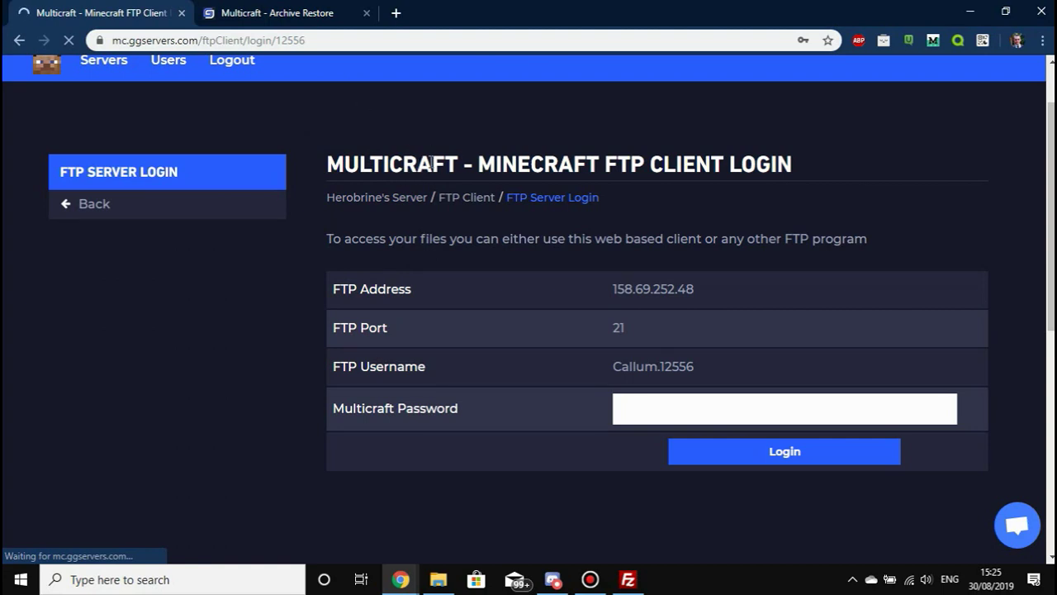
click(271, 40)
click(281, 39)
drag(308, 42, 237, 41)
text(server/)
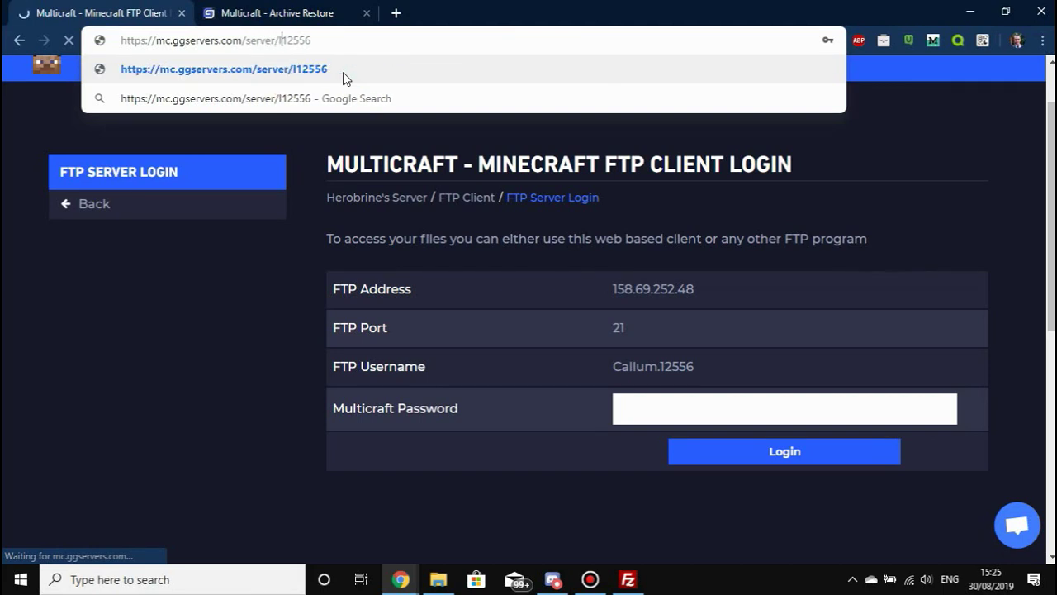
text(log/)
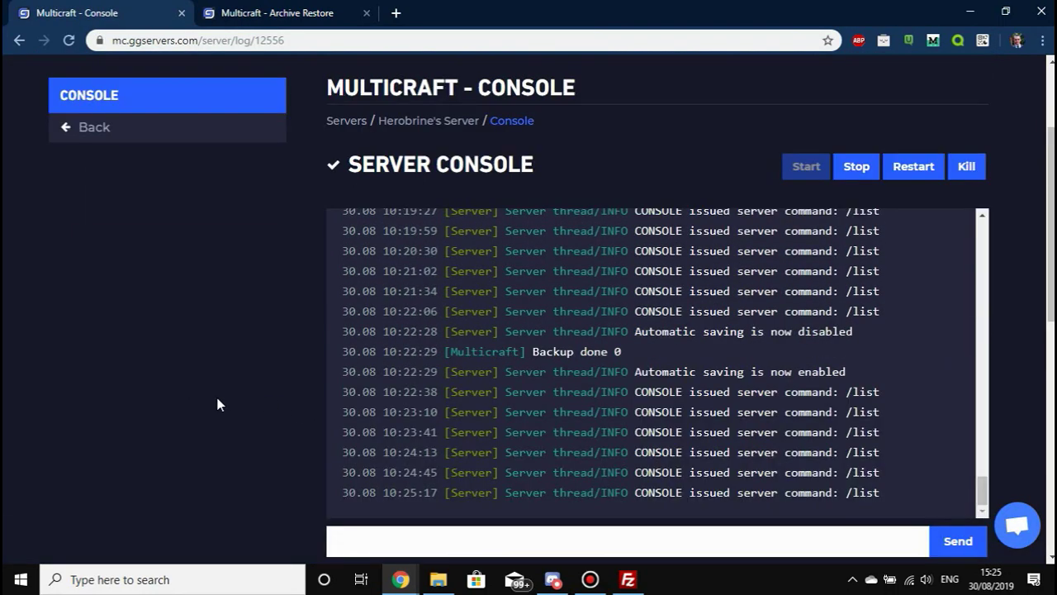
- Review the latest /list lines in the console log, then go back to Archive Restore
scroll(219, 409, down, 1)
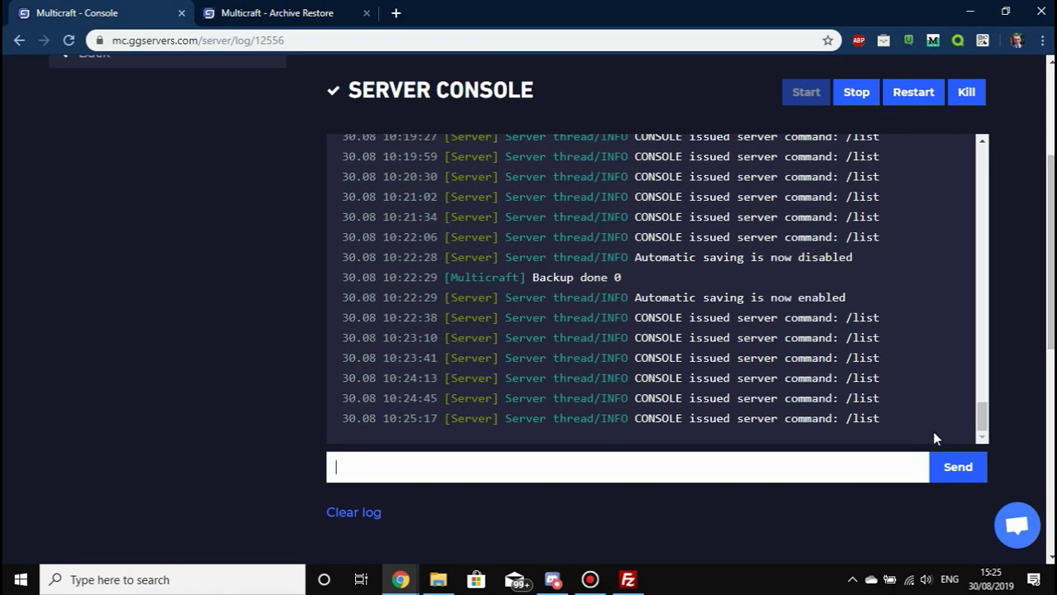
scroll(984, 421, up, 4)
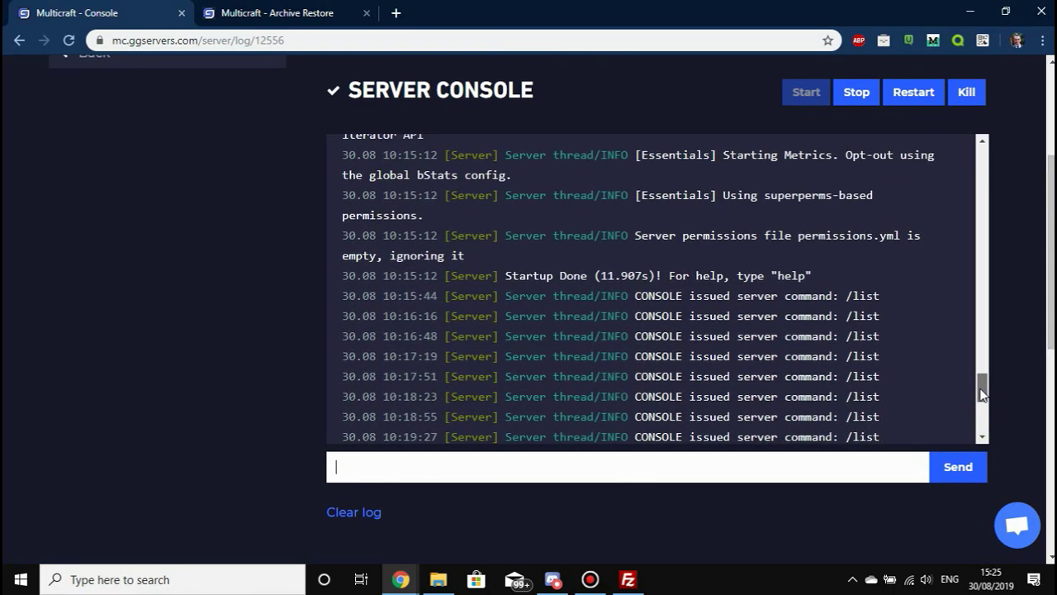
drag(824, 199, 873, 414)
click(873, 414)
click(272, 12)
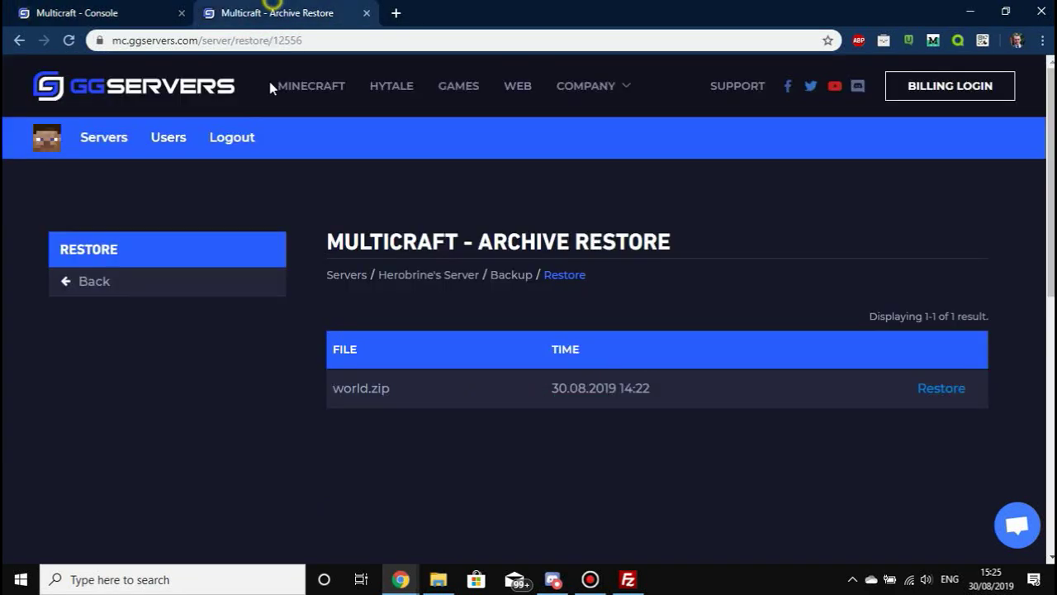
click(58, 12)
click(273, 13)
- Restore the world.zip backup dated 30.08.2019 14:22, accepting the file overwrite warning
drag(559, 385, 688, 391)
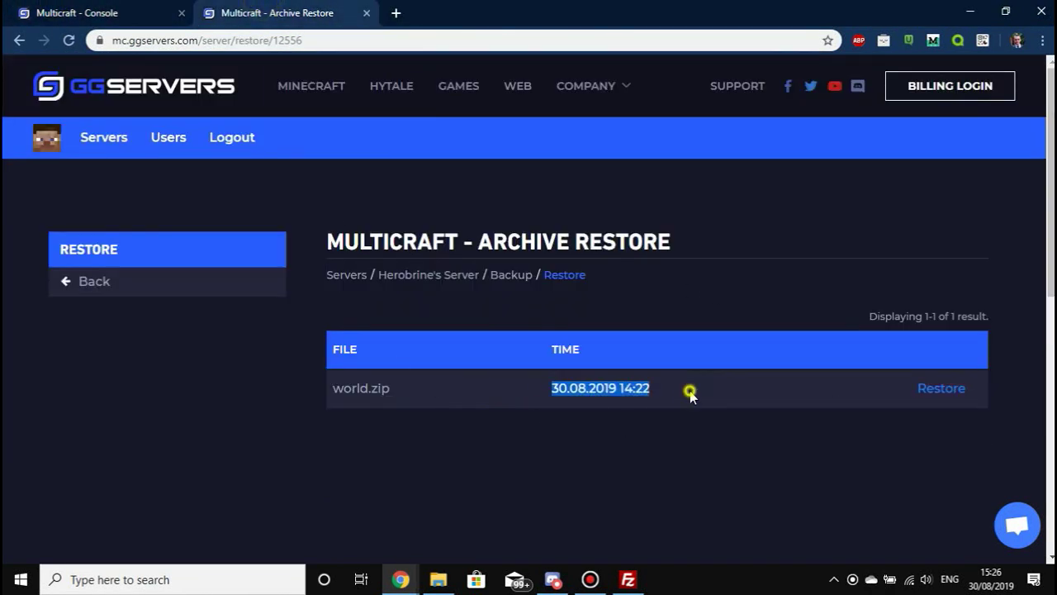
click(689, 392)
click(952, 393)
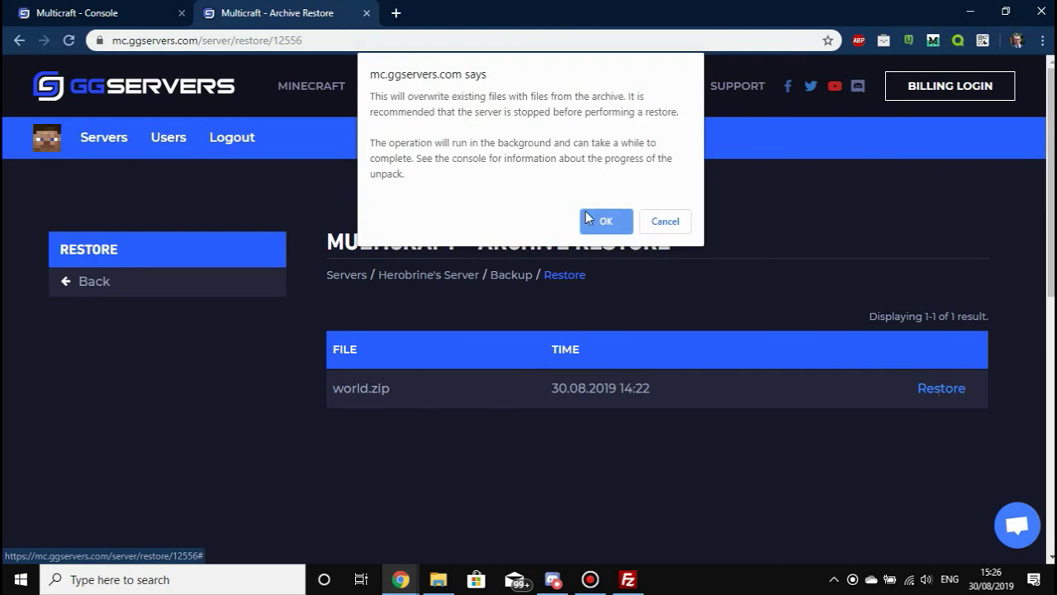
click(593, 215)
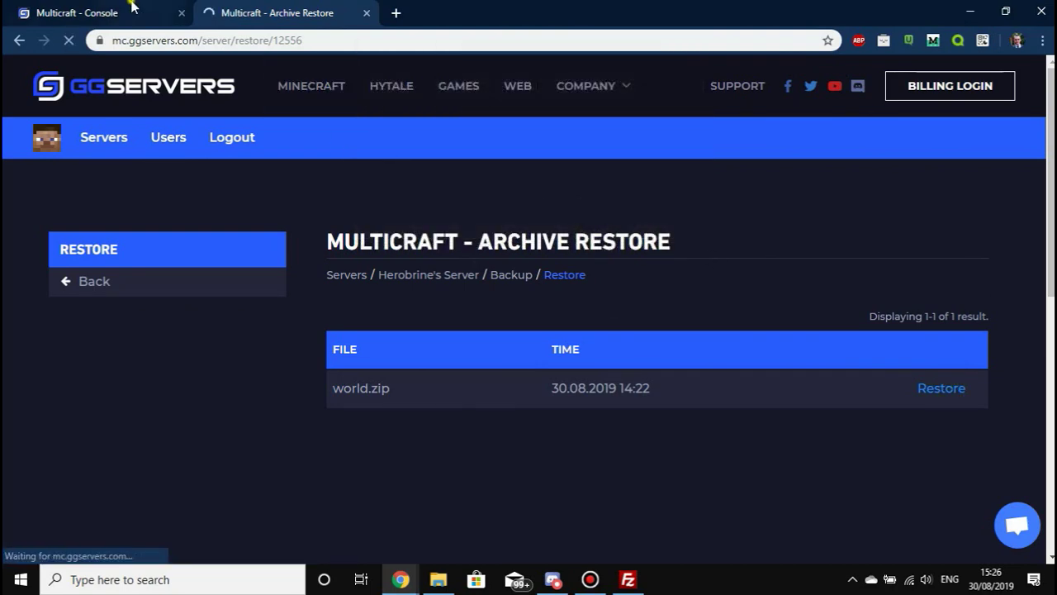
click(132, 12)
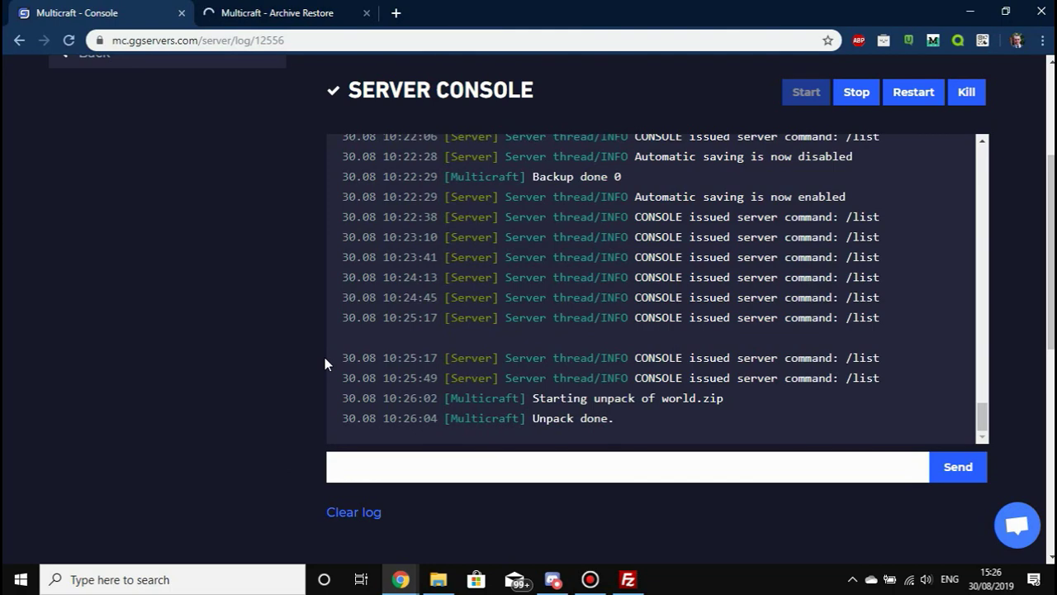
- Check the console log for 'Starting unpack of world.zip' and 'Unpack done.' lines
drag(575, 396, 636, 408)
click(636, 408)
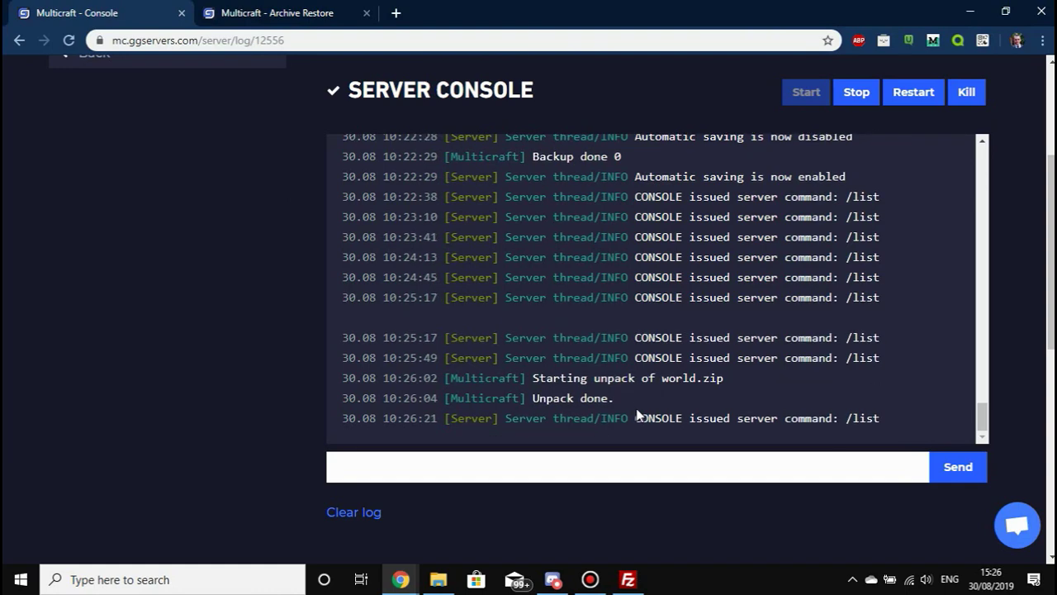
click(269, 10)
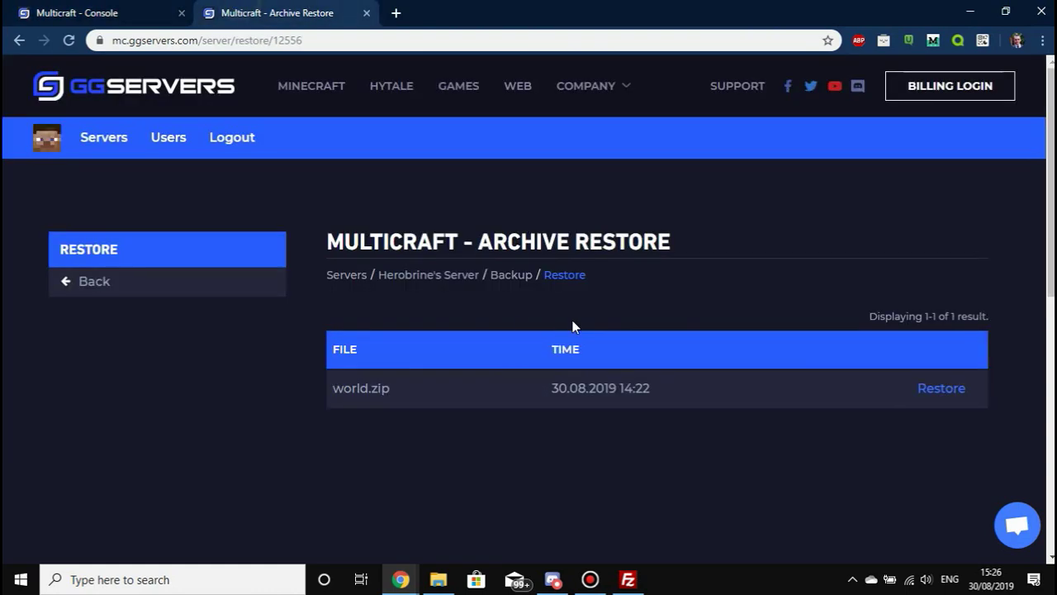
click(107, 13)
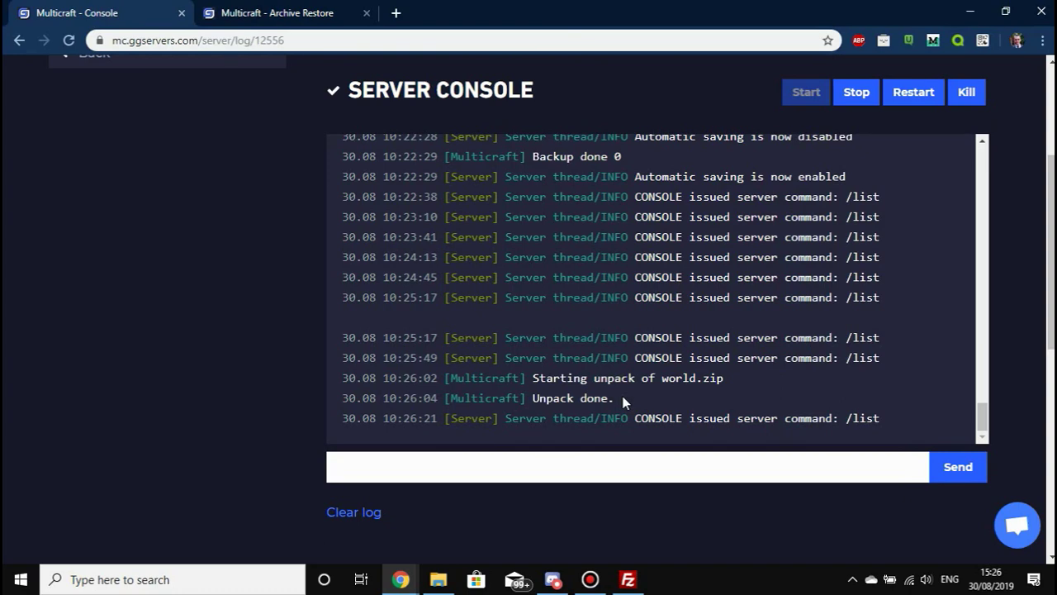
double_click(706, 379)
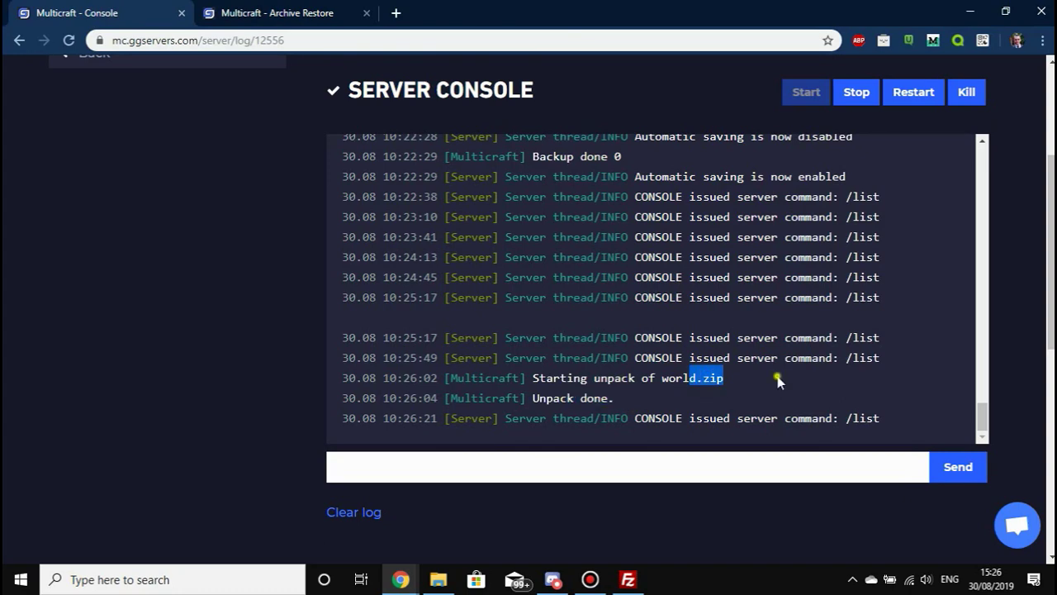
click(777, 376)
click(669, 378)
click(706, 377)
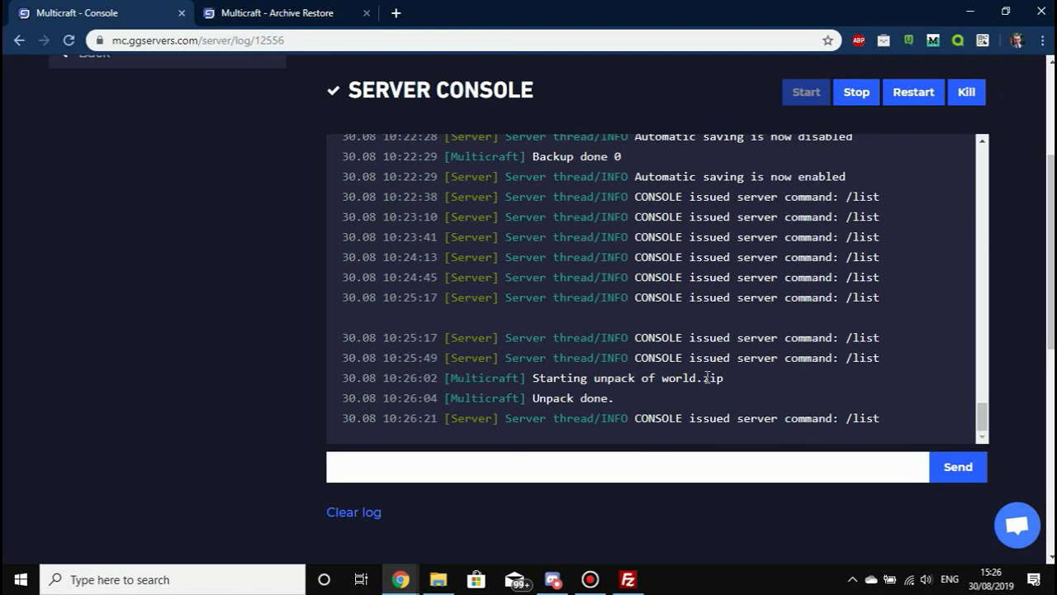
- In FileZilla, look over the world and world_the_end folders and select all remote files
click(627, 579)
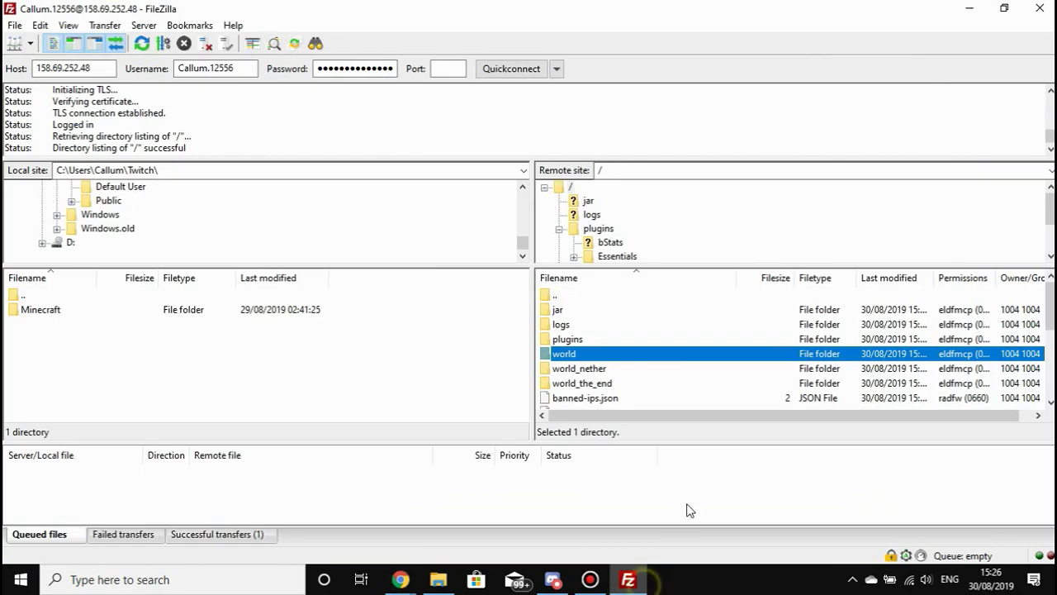
click(734, 386)
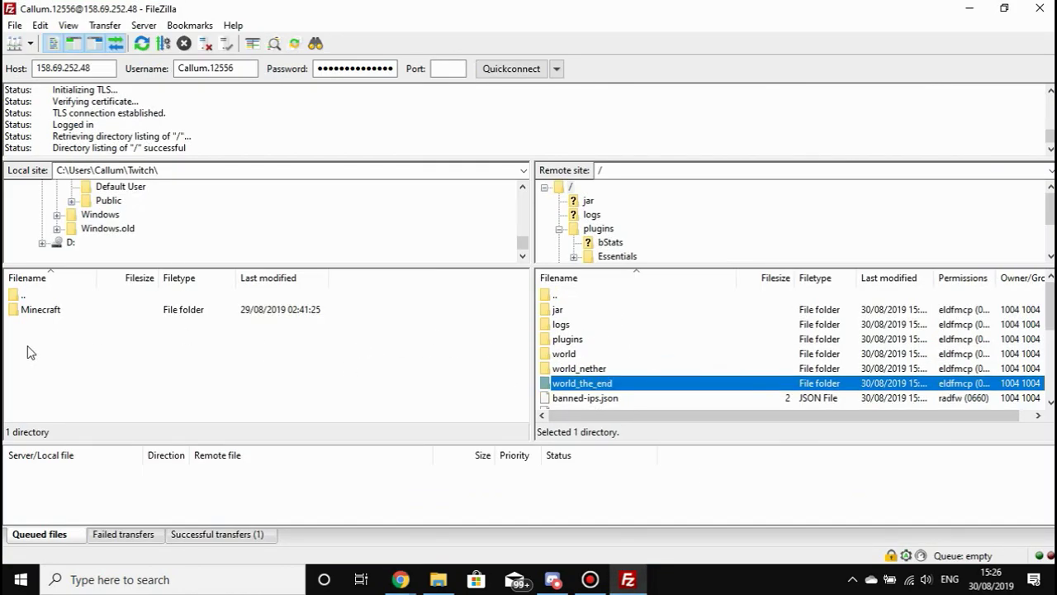
click(653, 356)
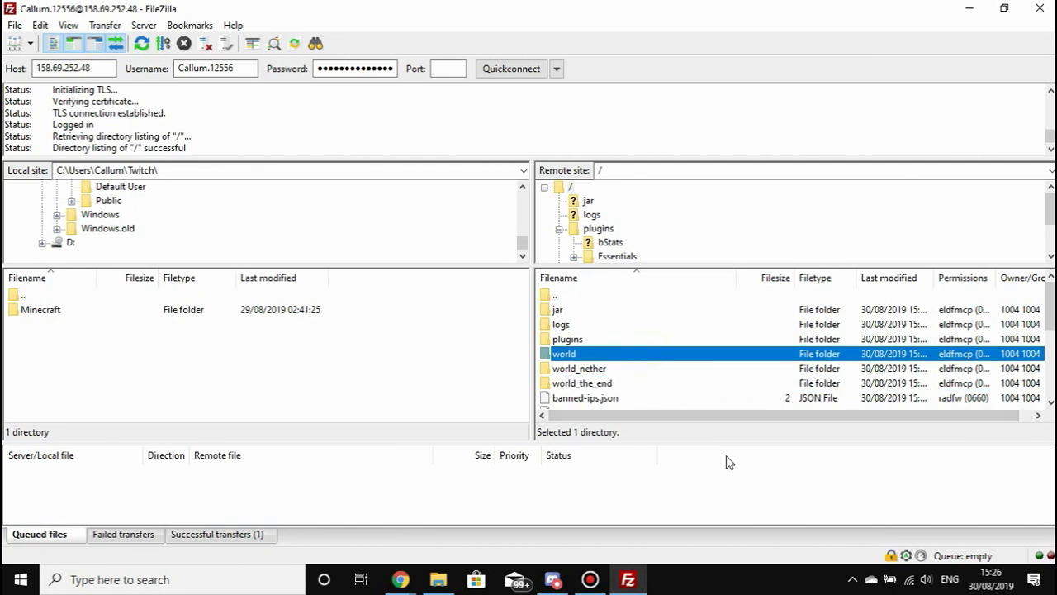
scroll(678, 360, down, 4)
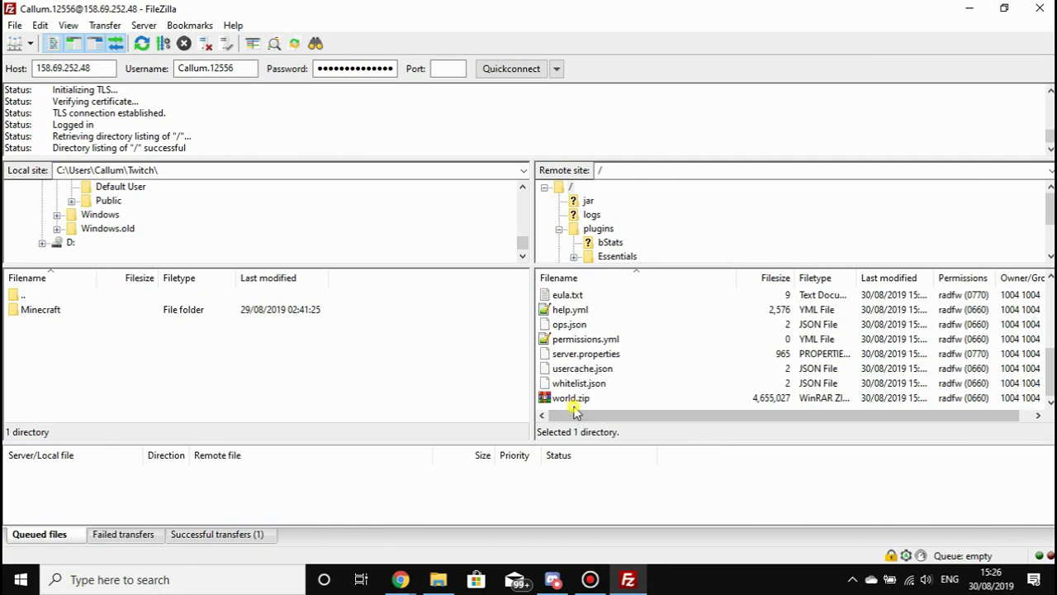
drag(577, 406, 603, 305)
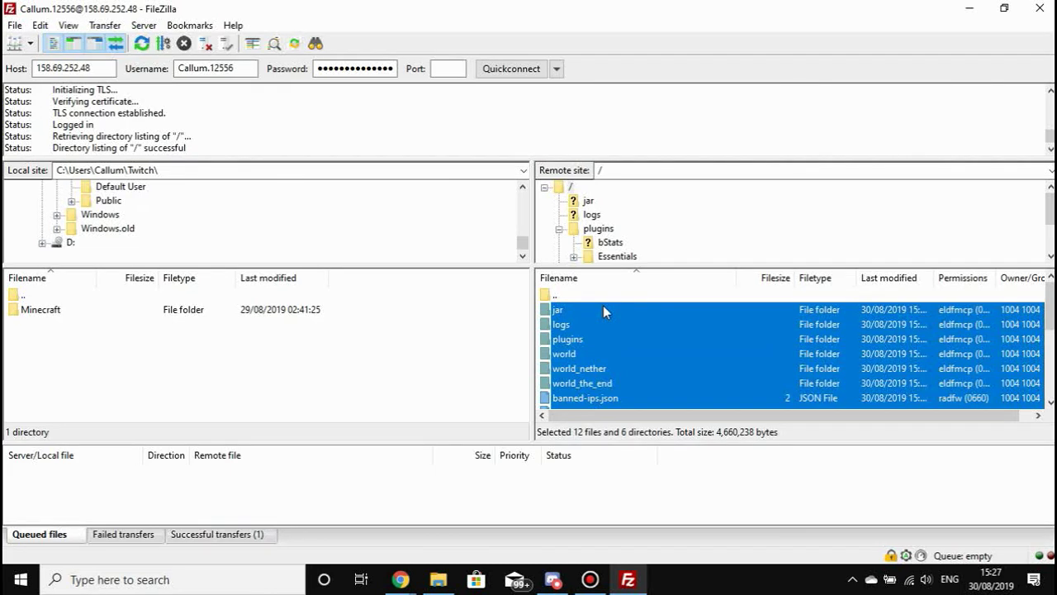
click(372, 339)
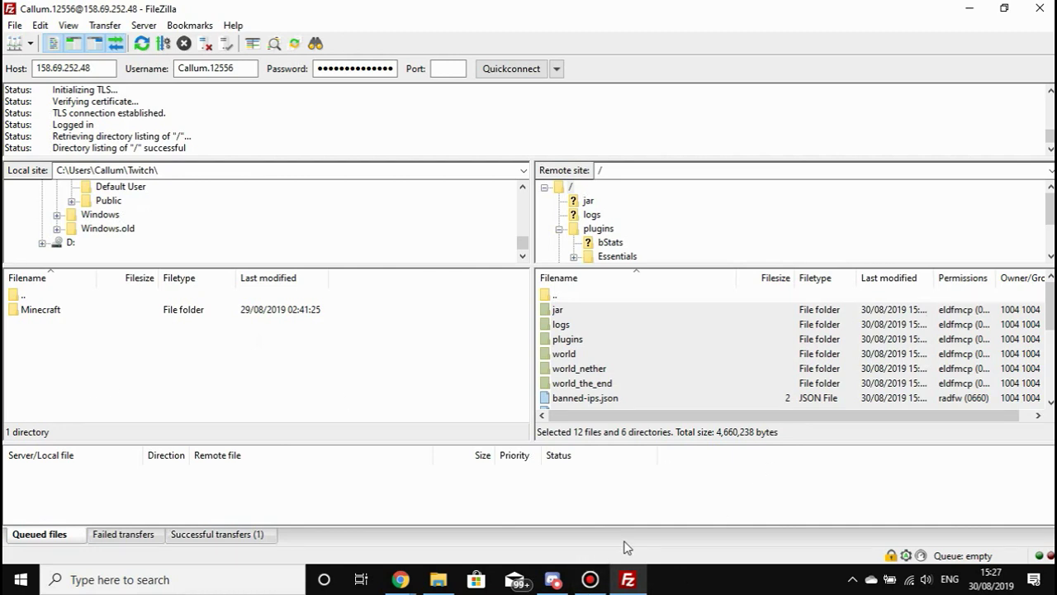
- Bring the GGServers website in Chrome back to the front
click(591, 580)
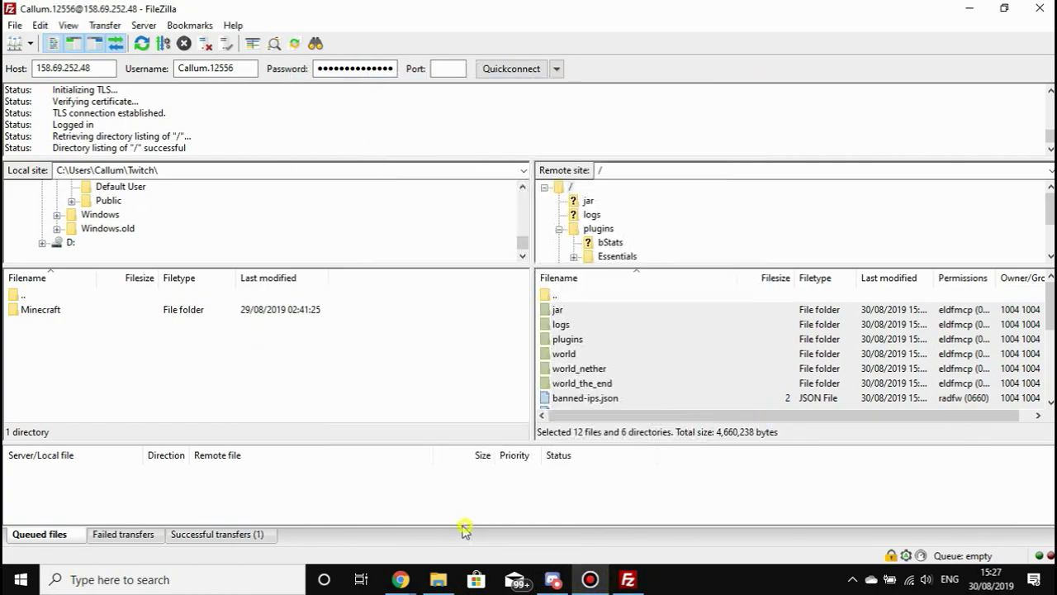
mouse_move(399, 579)
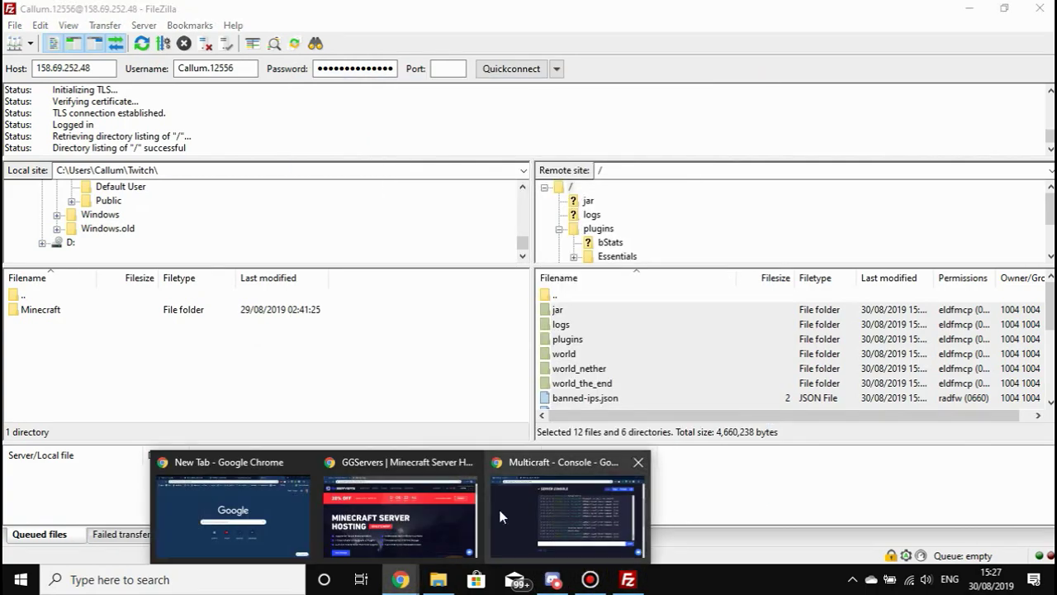
click(440, 518)
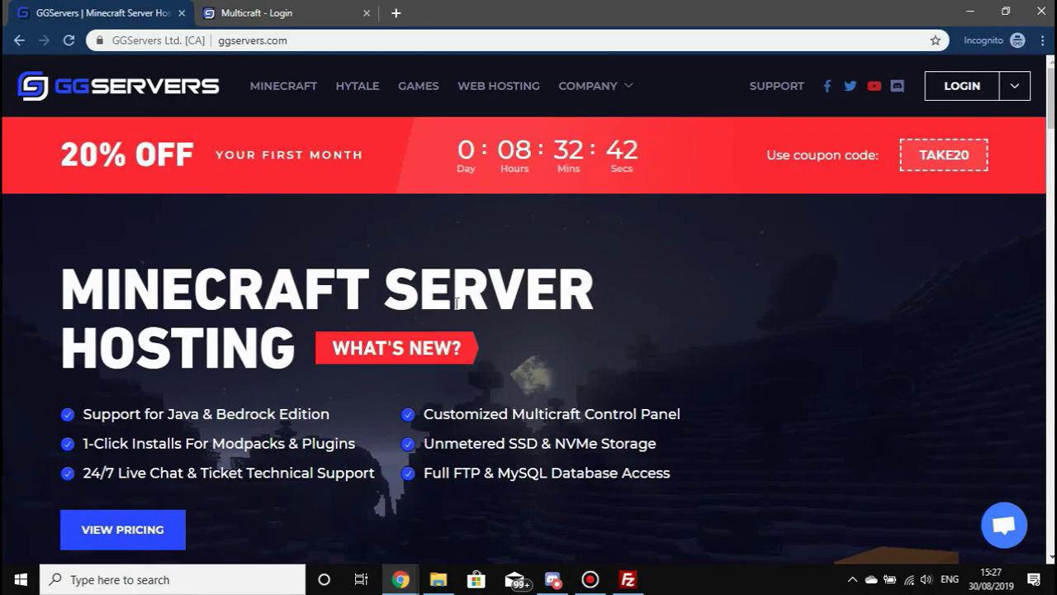
- Load help.ggservers.com in a new tab and scroll down to its categories
click(395, 13)
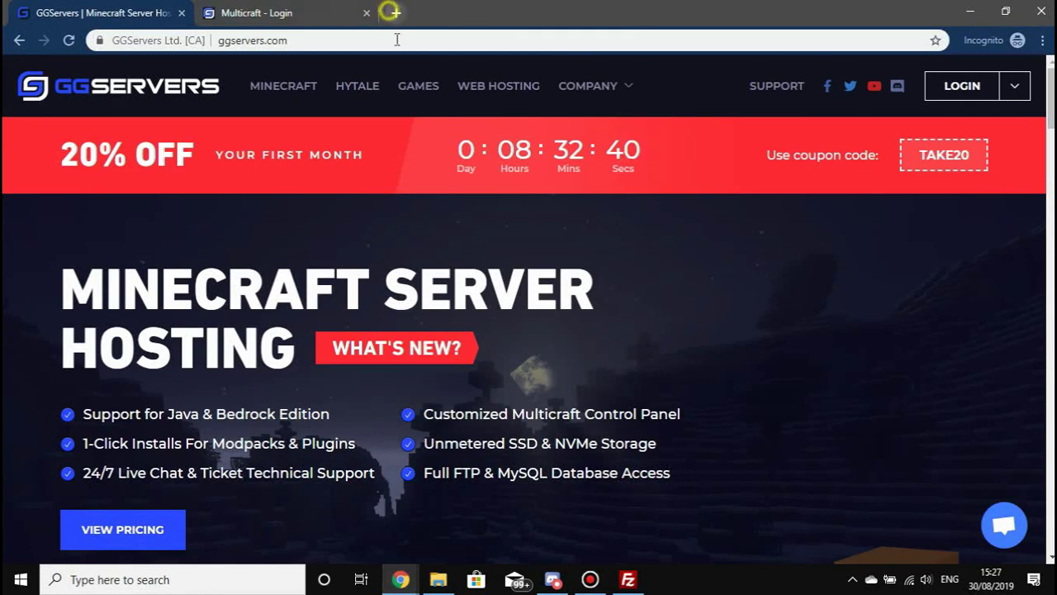
text(help)
key(Return)
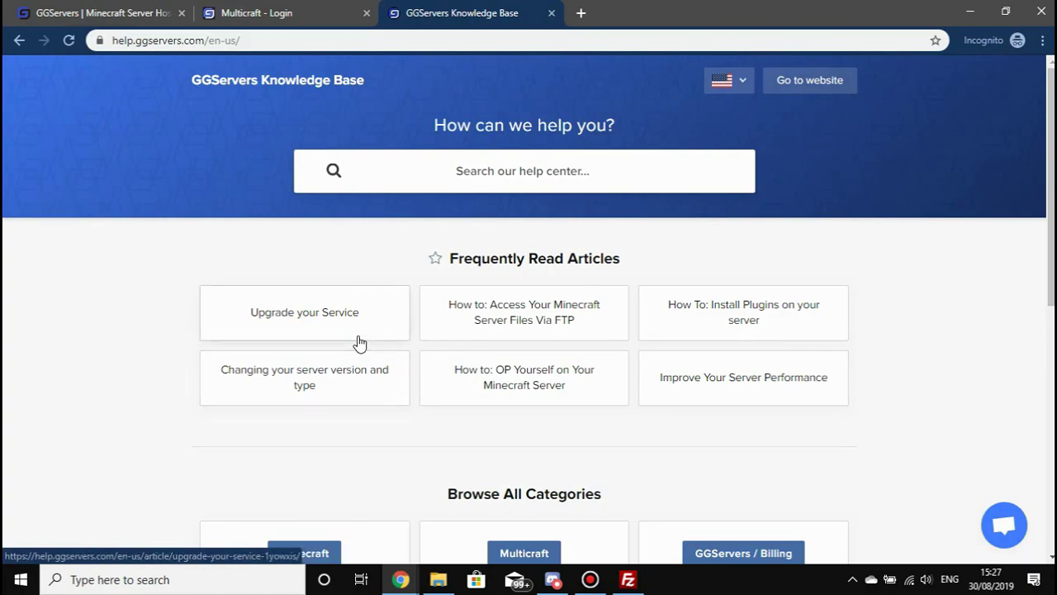
scroll(382, 363, down, 4)
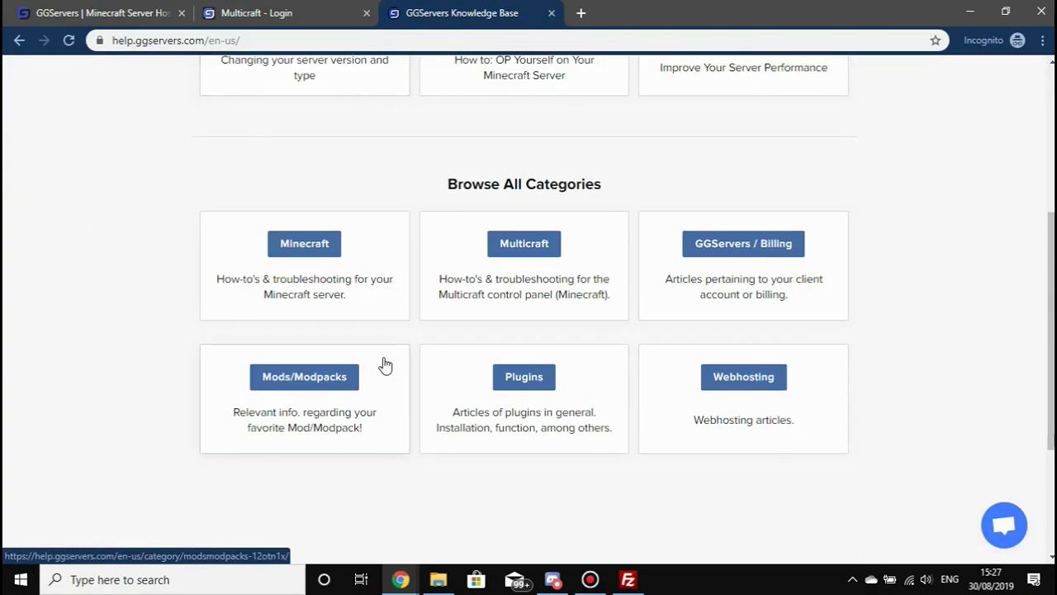